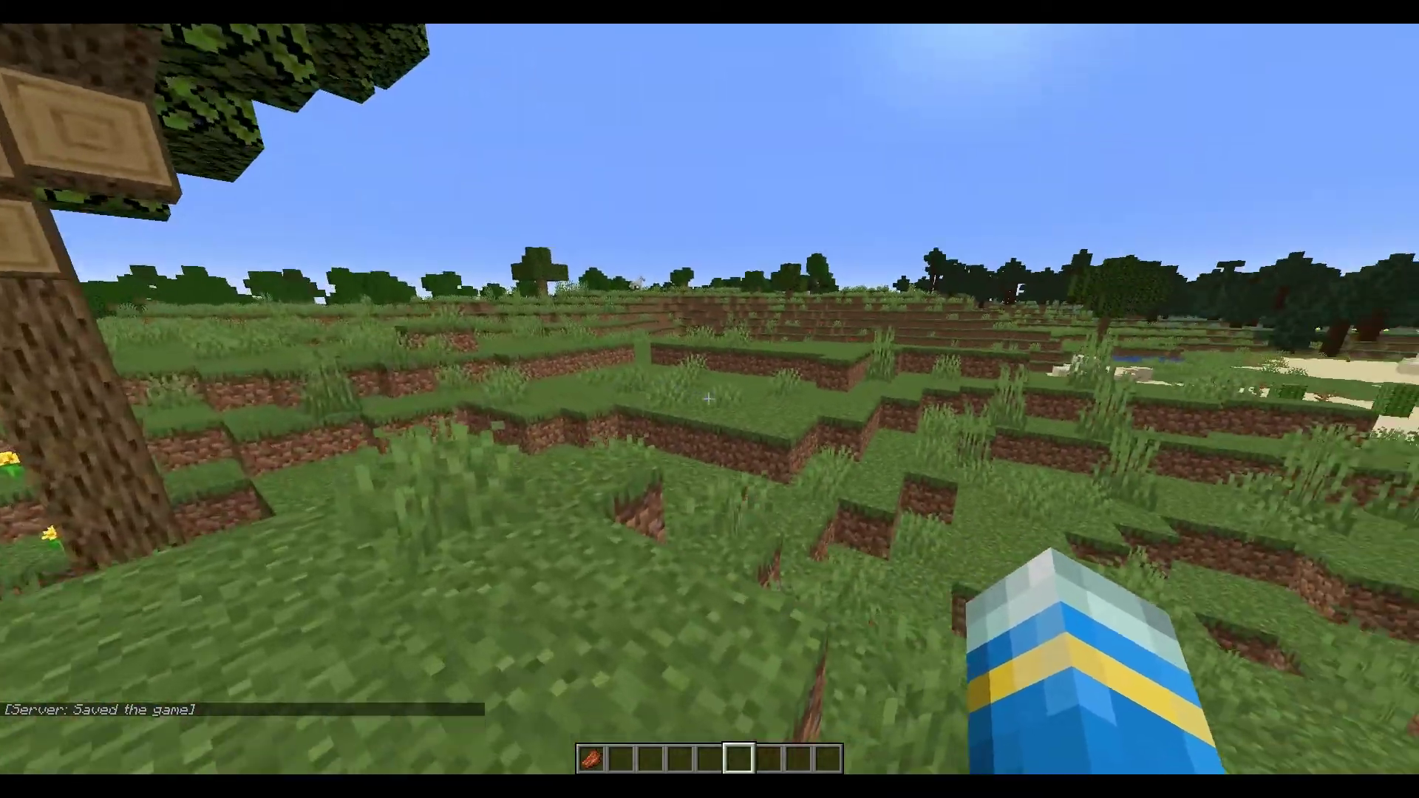
Walk forward across the grassland beside the desert.
{"action": "key", "text": "w"}
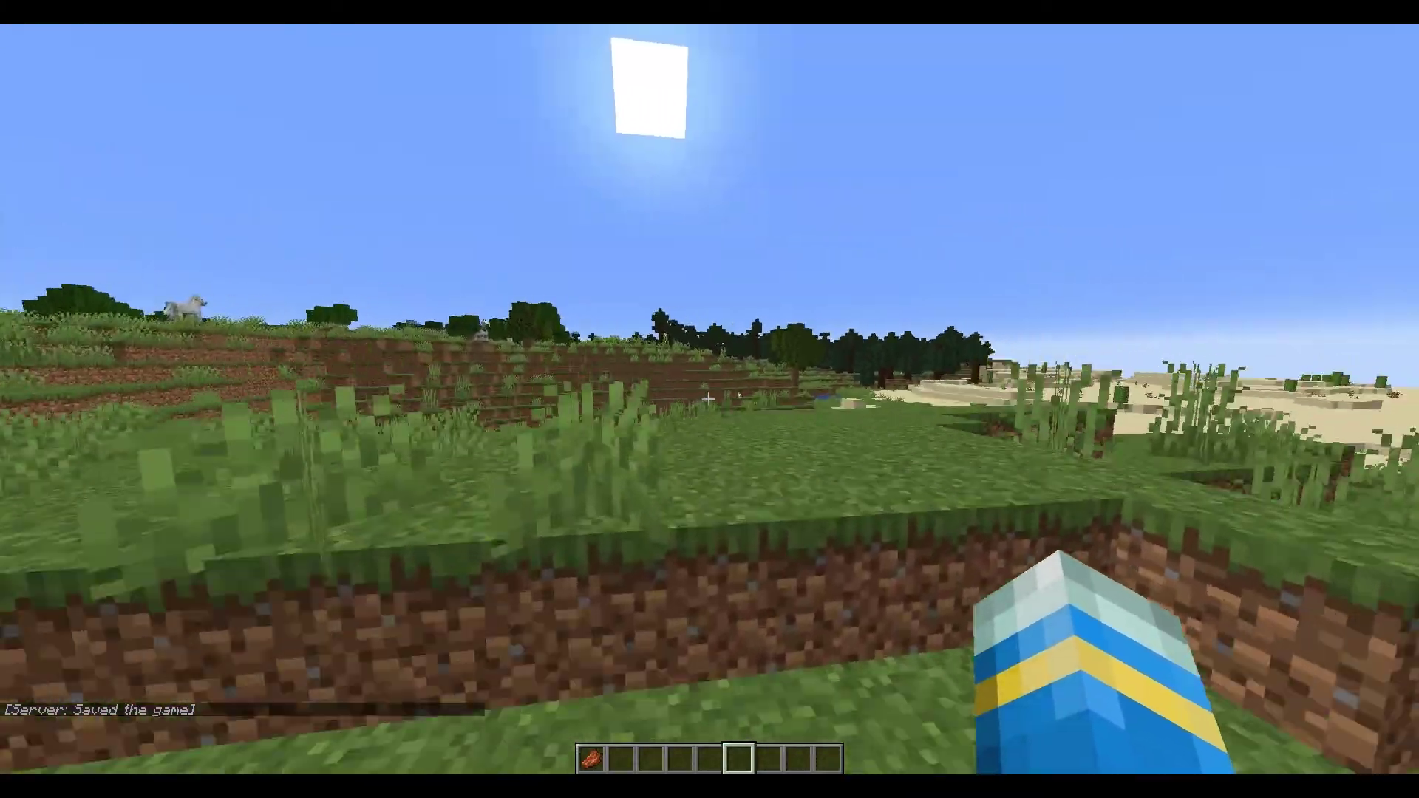
Open the bank menu with /bank and read the personal balance of 673.
{"action": "type", "text": "t"}
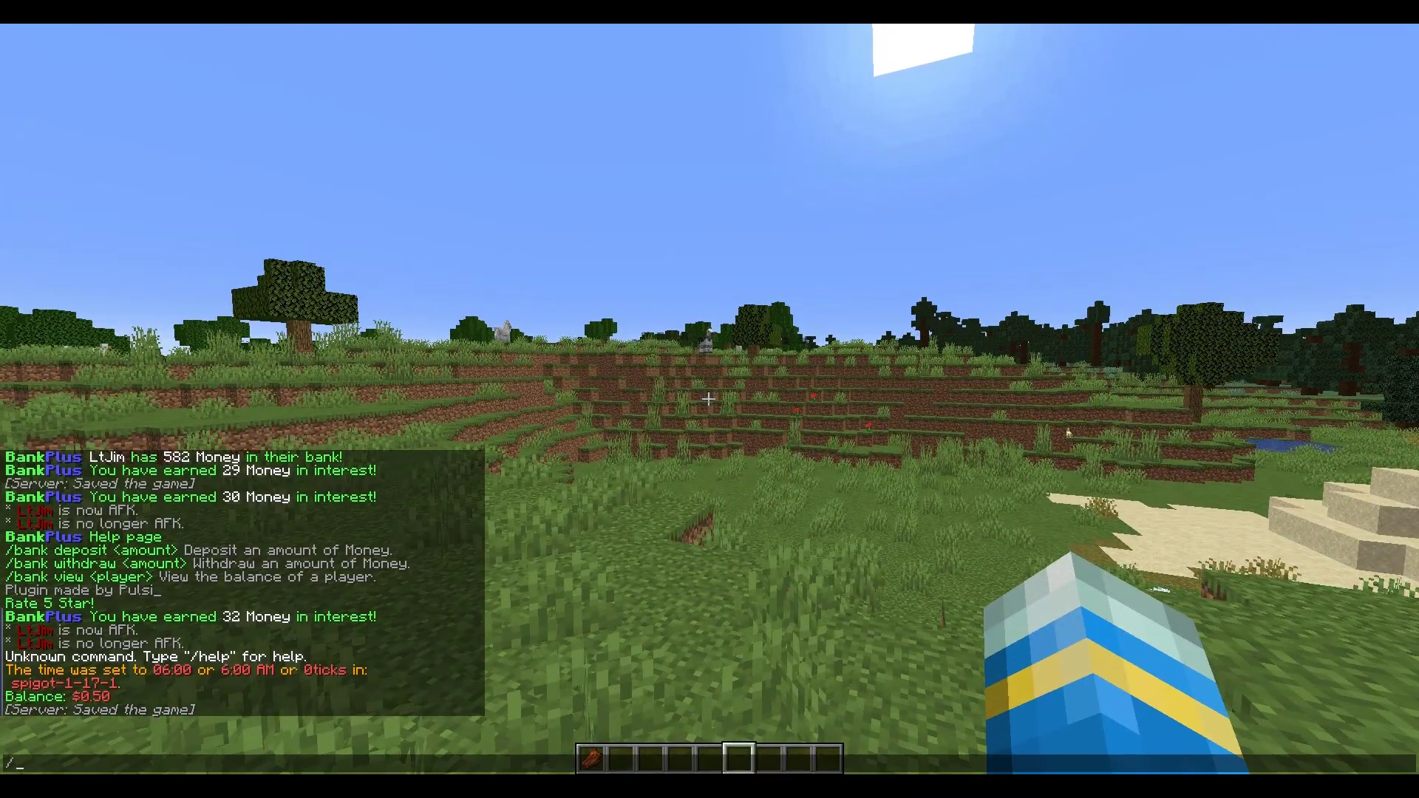
{"action": "type", "text": "/bank"}
{"action": "key", "text": "Escape"}
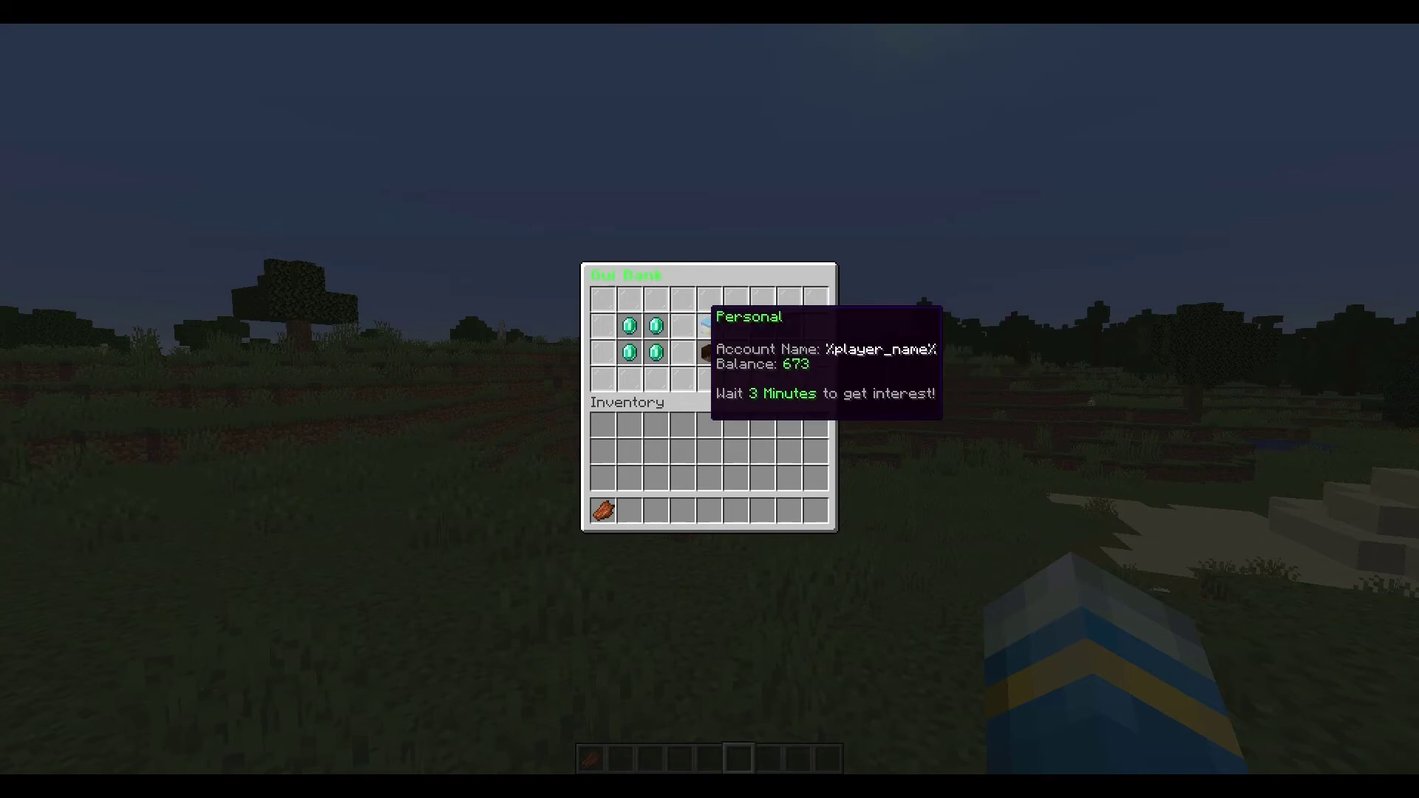
Close the bank, walk toward the terraced hill and reopen the bank menu.
{"action": "key", "text": "Escape"}
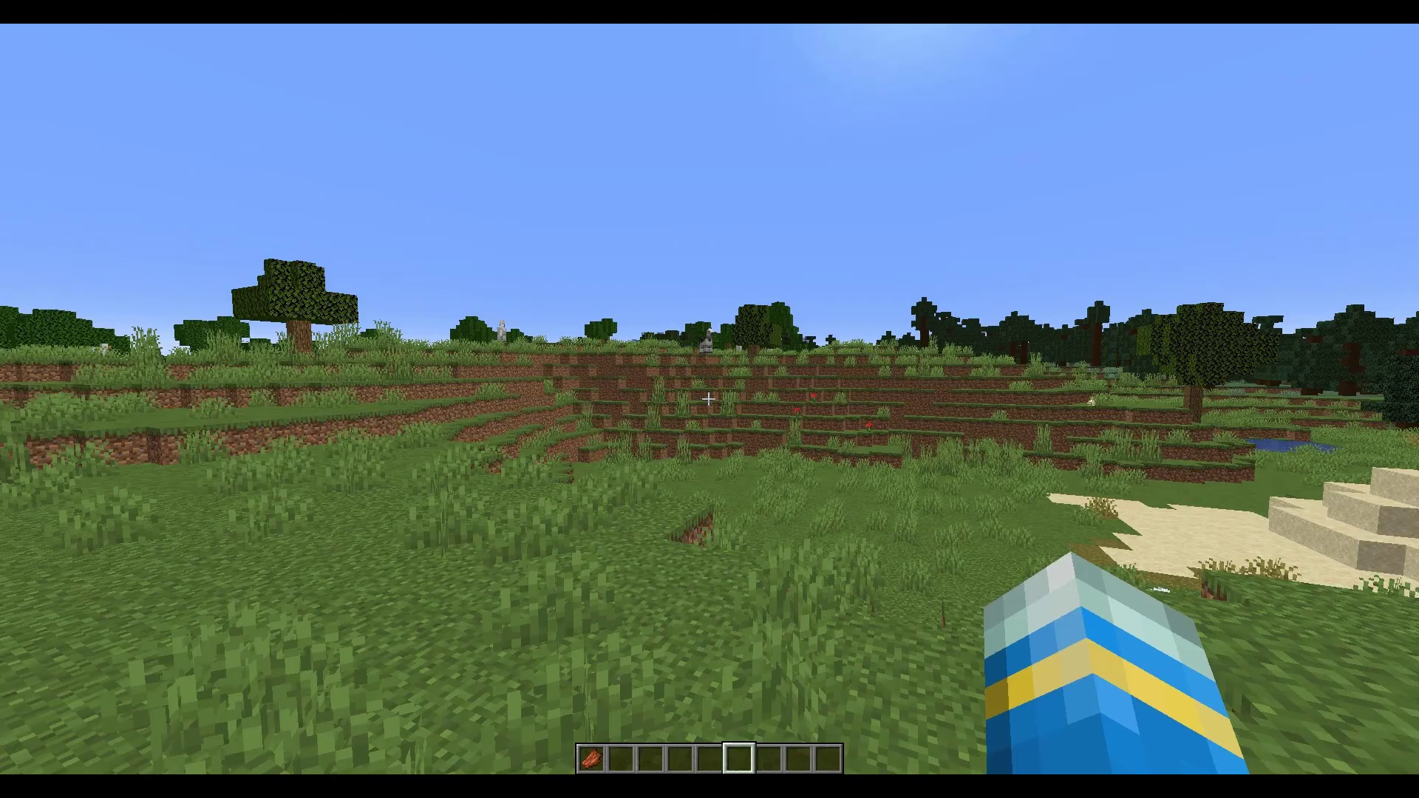
{"action": "key", "text": "w"}
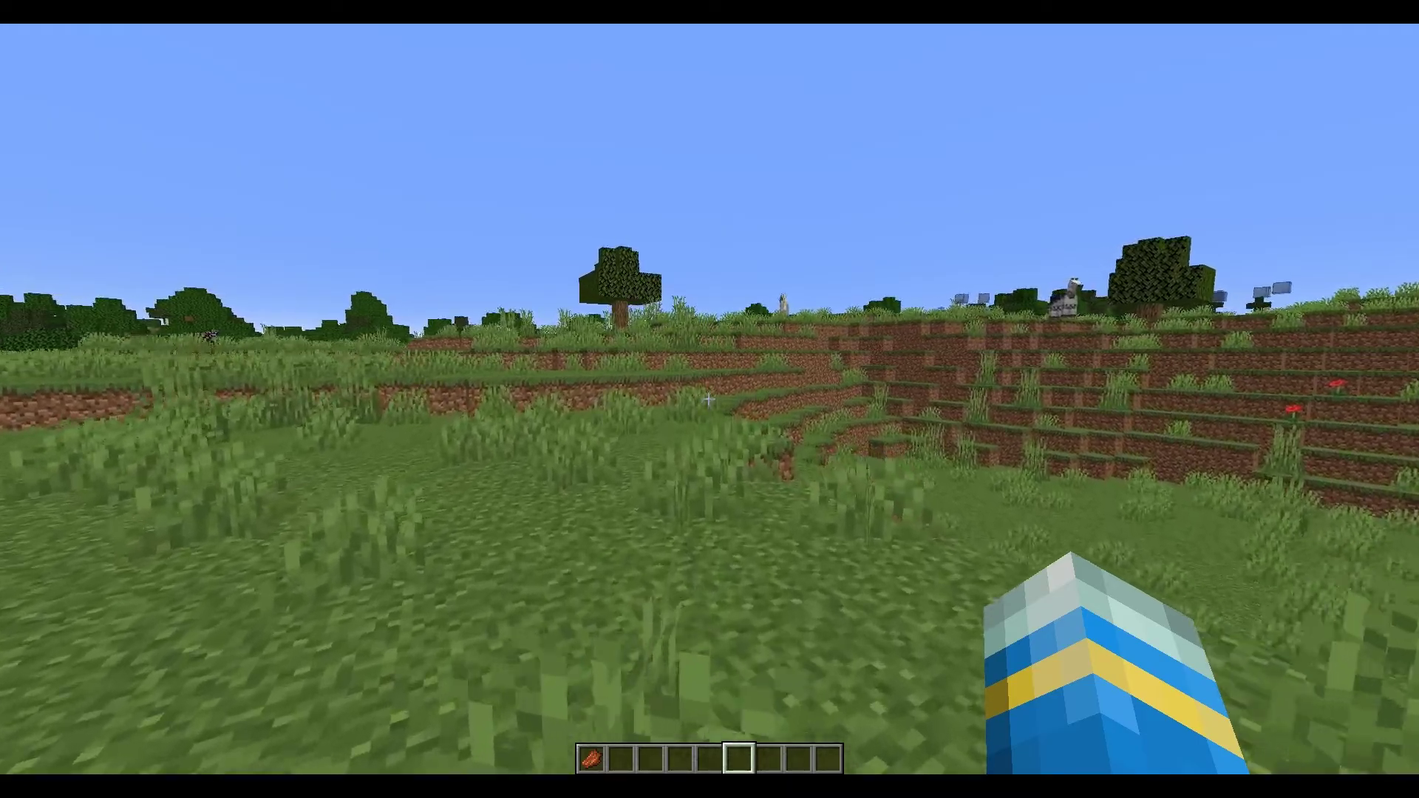
{"action": "key", "text": "w"}
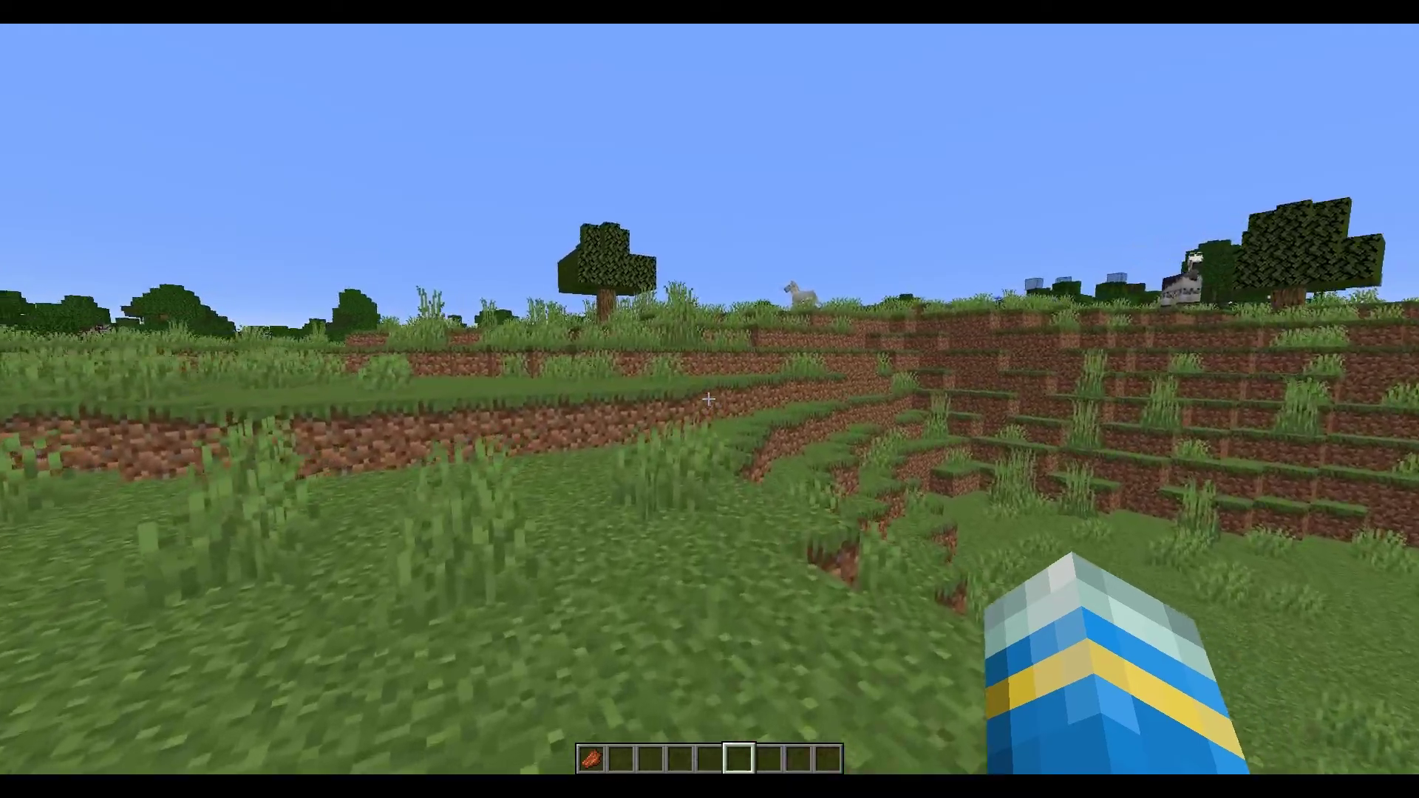
{"action": "key", "text": "t"}
{"action": "key", "text": "Up"}
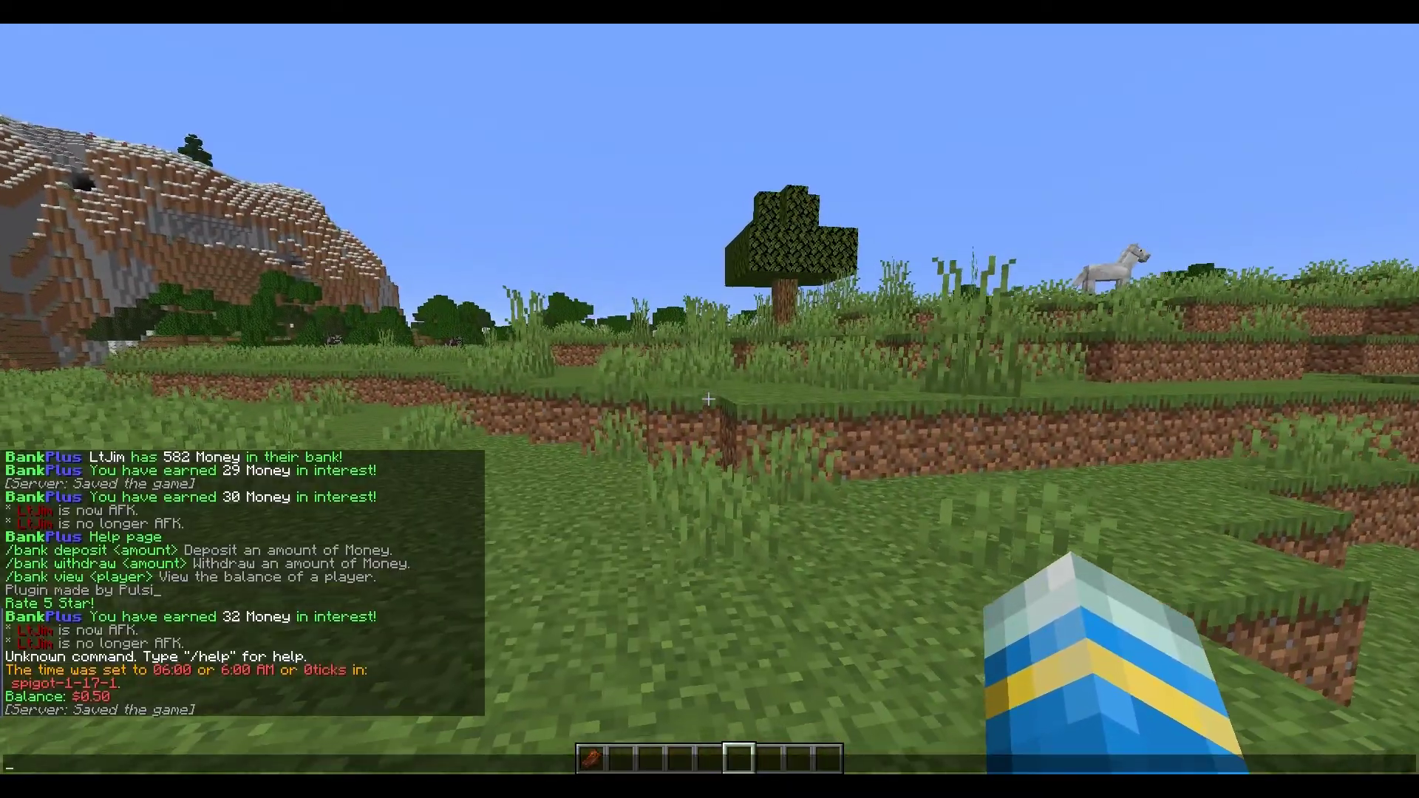
{"action": "key", "text": "Return"}
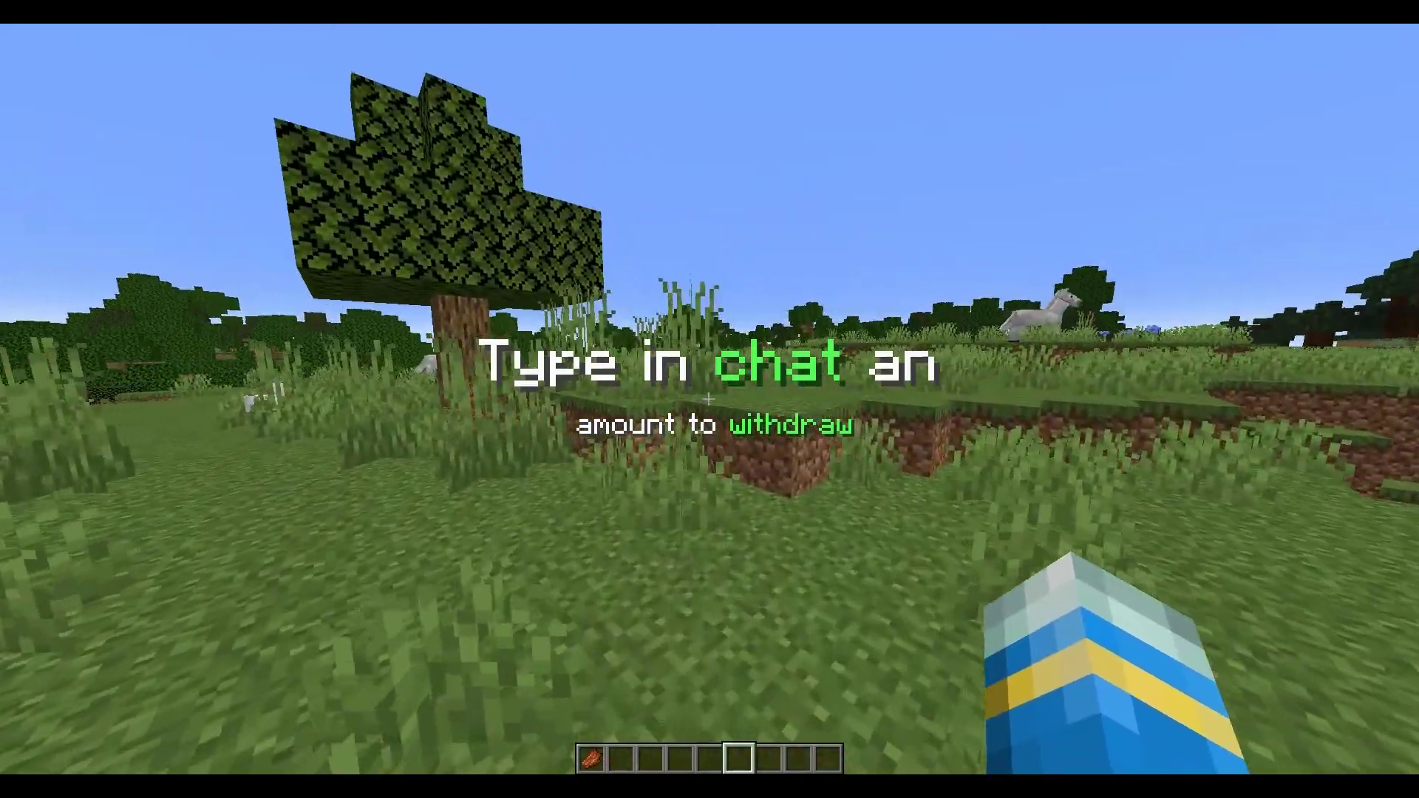
Withdraw 50 Money through chat, then withdraw all the remaining money.
{"action": "key", "text": "t"}
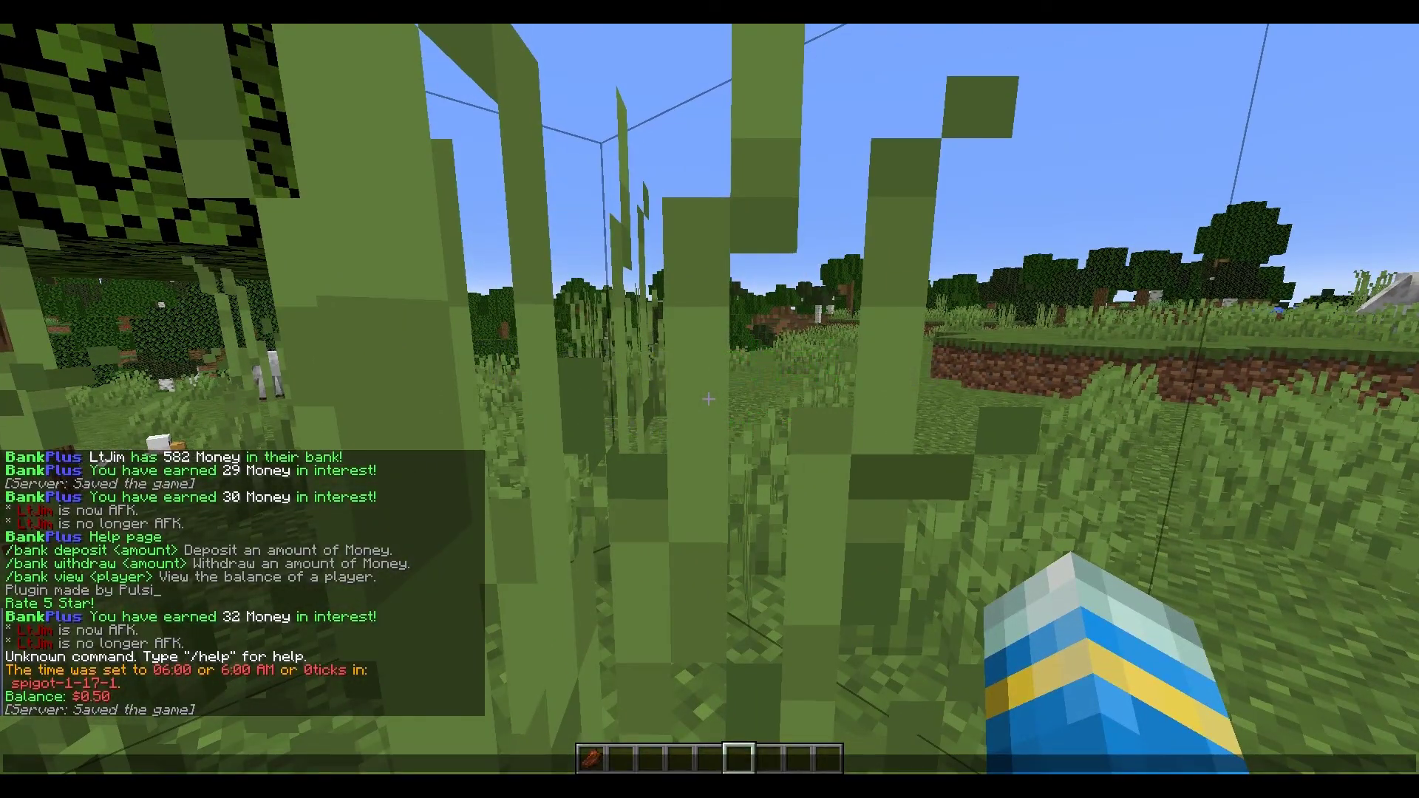
{"action": "key", "text": "Escape"}
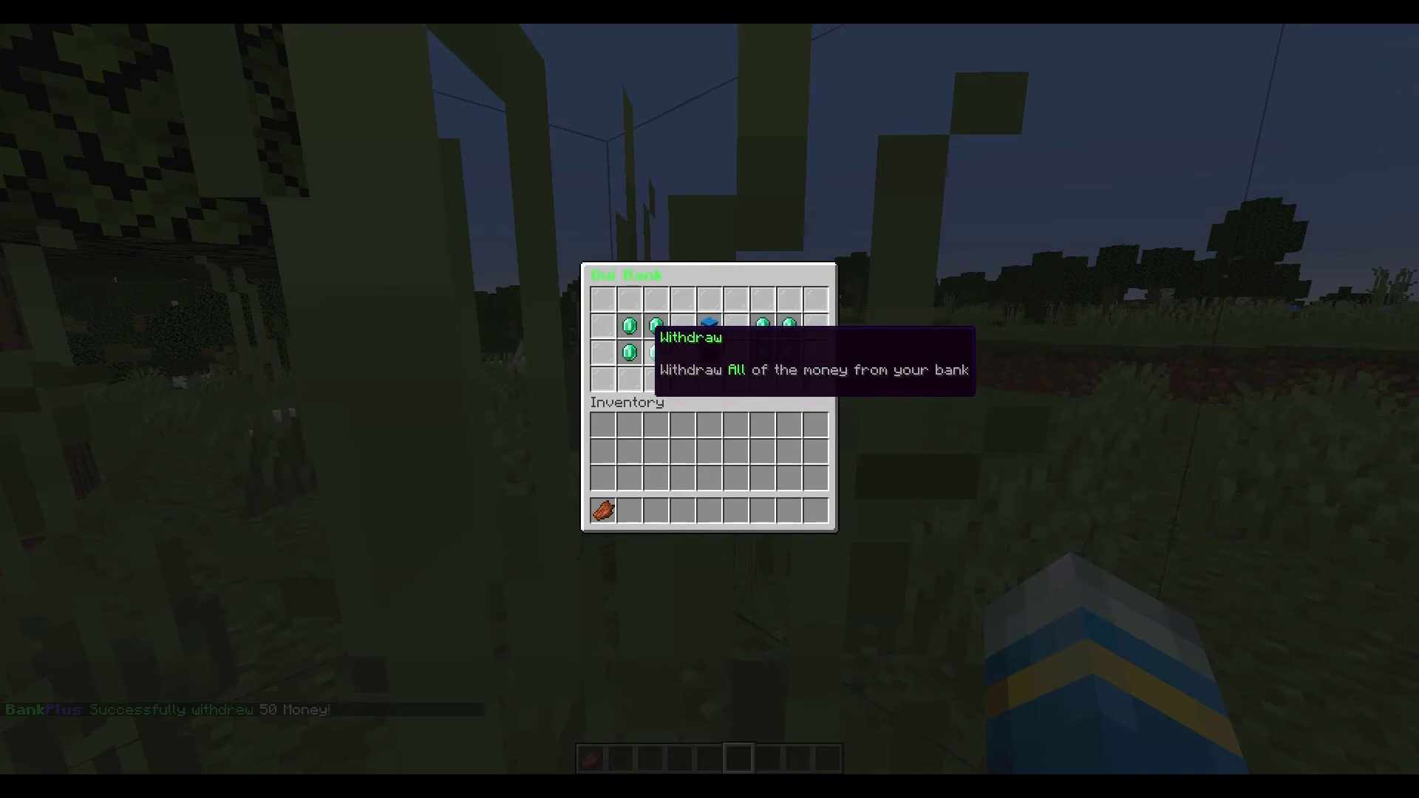
{"action": "left_click", "coordinate": [655, 352]}
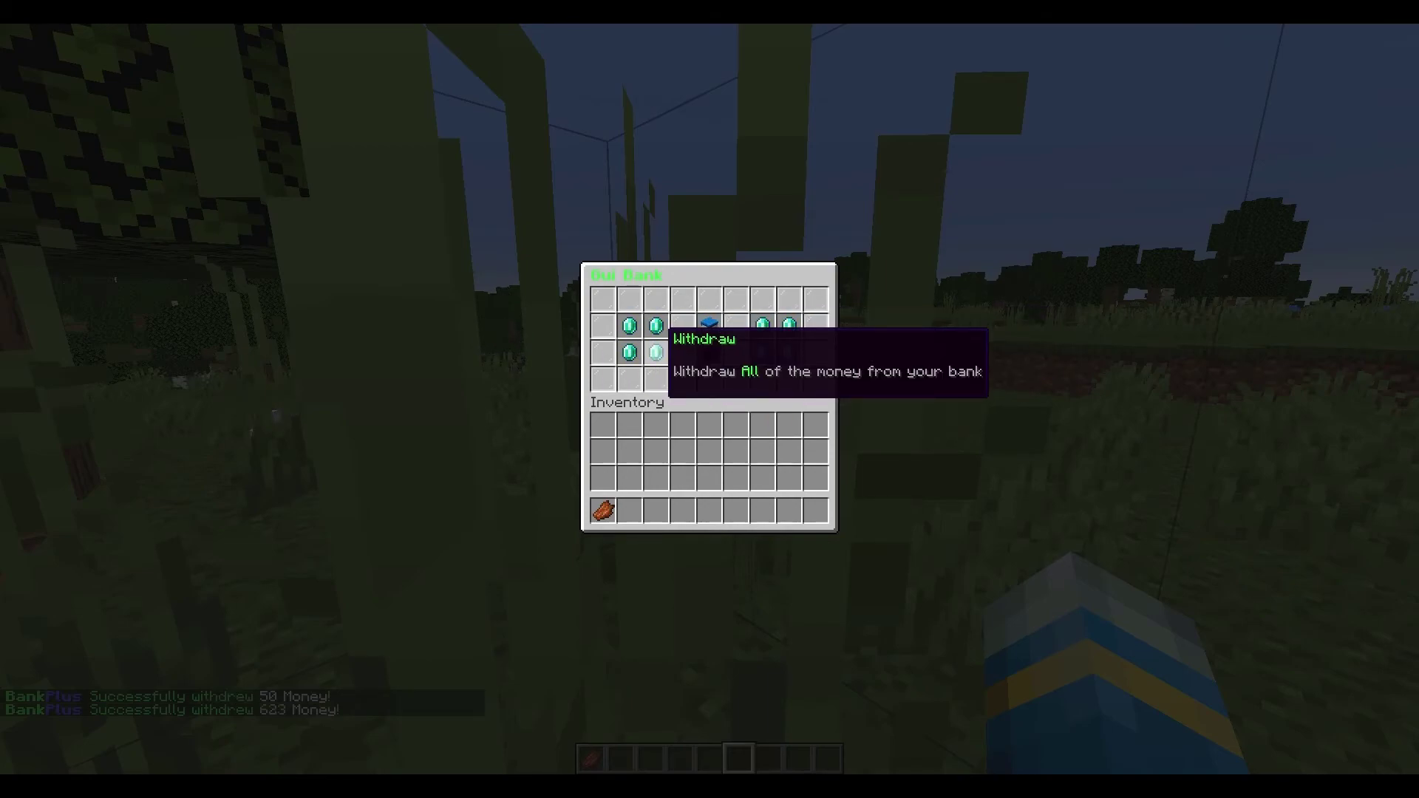
Run /bal to confirm the $673.50 cash balance.
{"action": "key", "text": "Escape"}
{"action": "type", "text": "/b"}
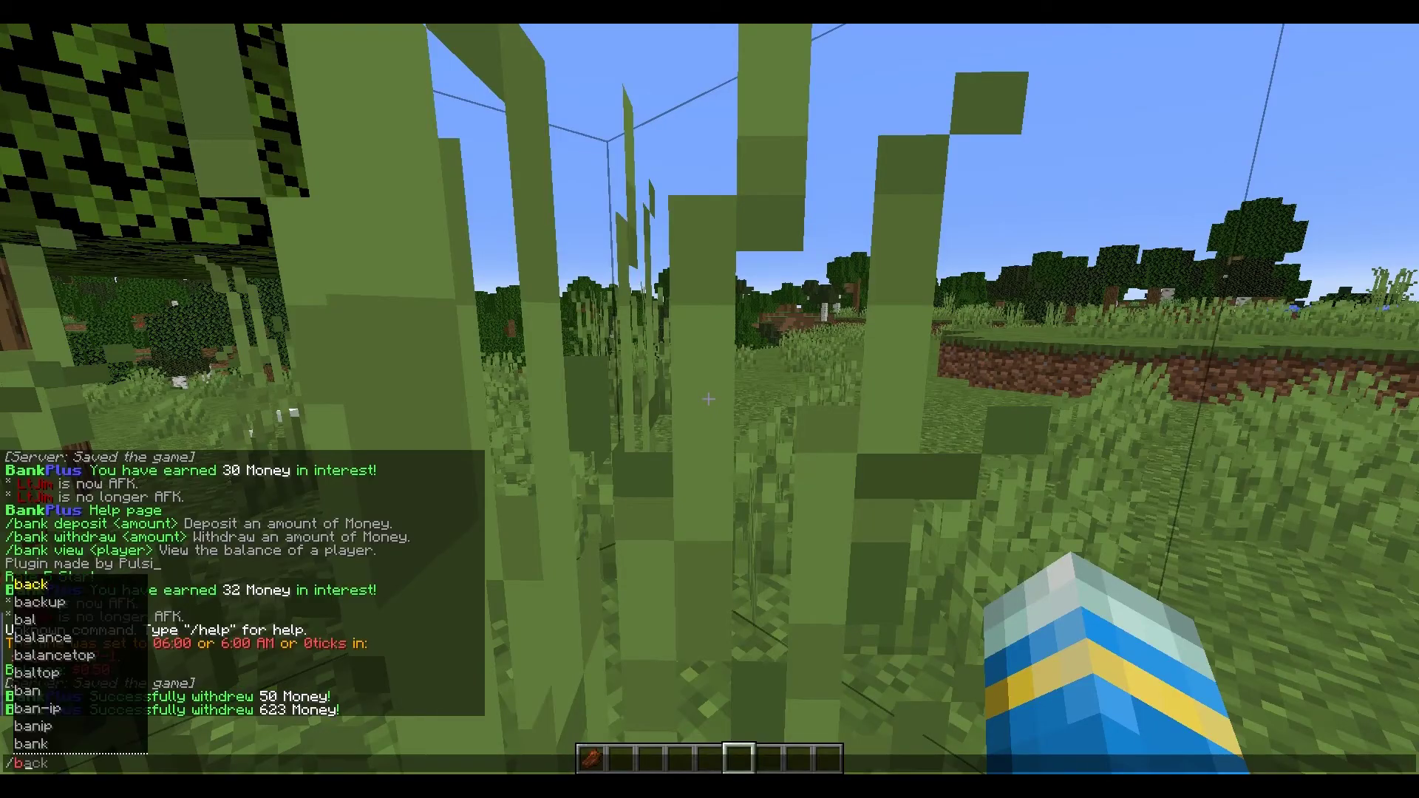
{"action": "type", "text": "al"}
{"action": "key", "text": "Return"}
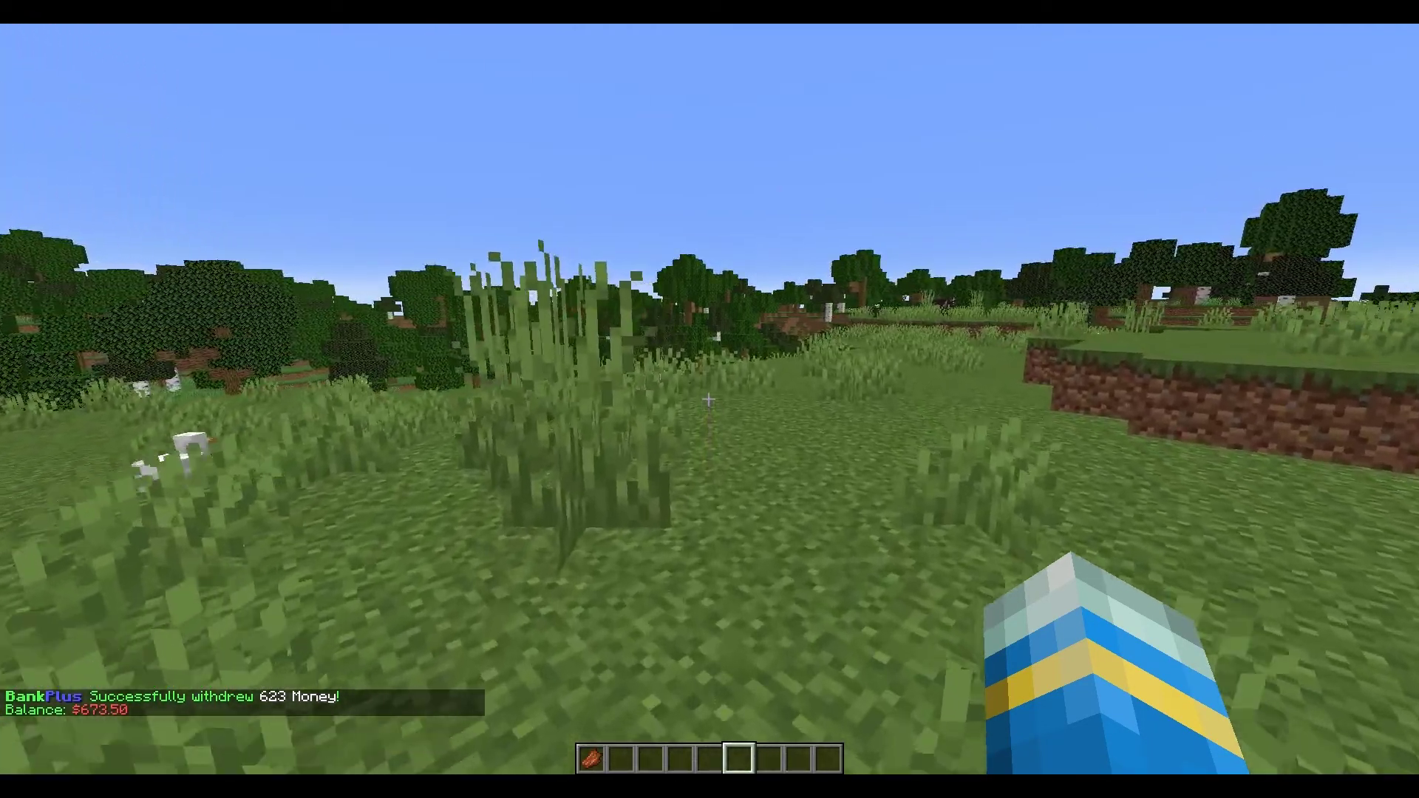
{"action": "key", "text": "t"}
{"action": "key", "text": "Escape"}
{"action": "type", "text": "t"}
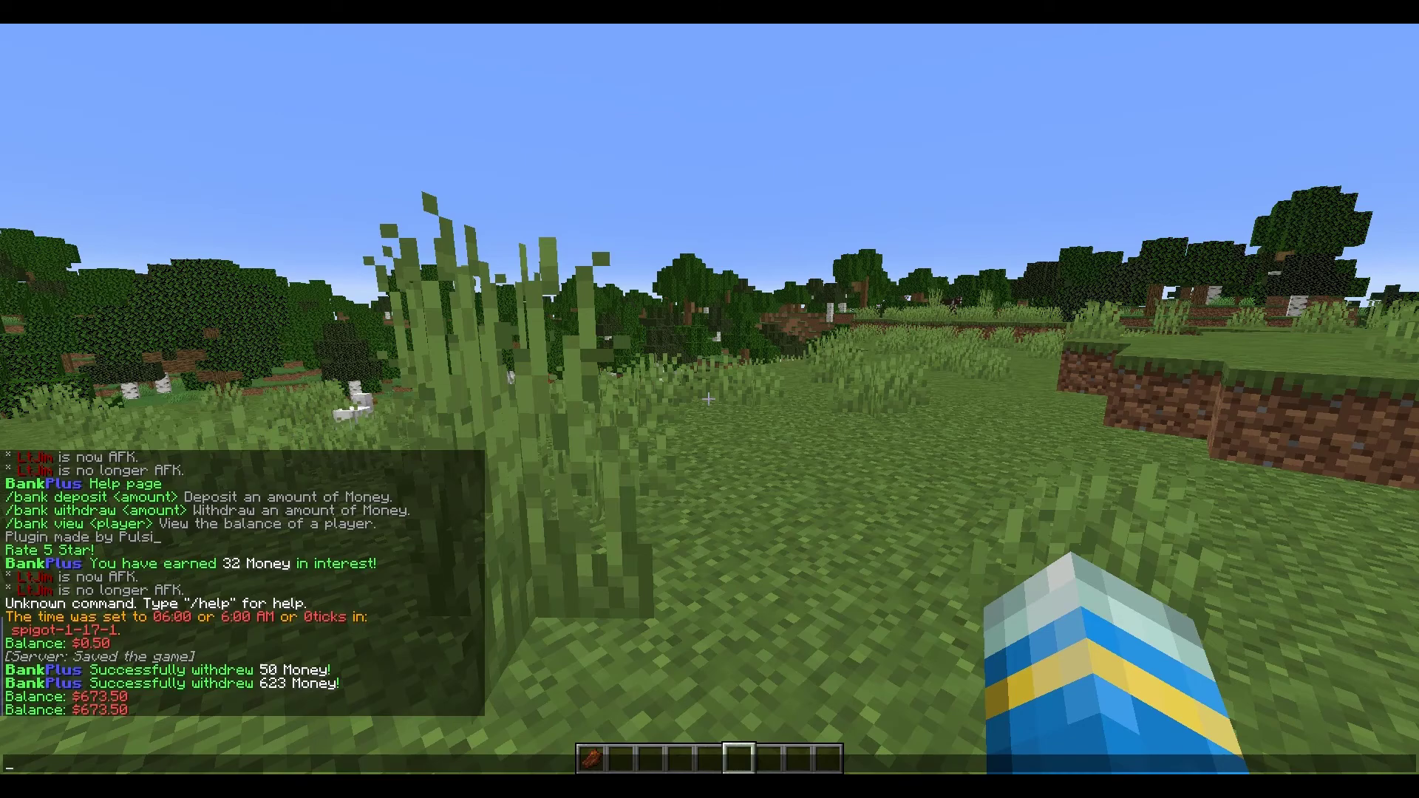
{"action": "type", "text": "50"}
{"action": "key", "text": "Return"}
Open /bankplus and deposit half, 336 Money, leaving $337.50 in the wallet.
{"action": "key", "text": "t"}
{"action": "key", "text": "Up"}
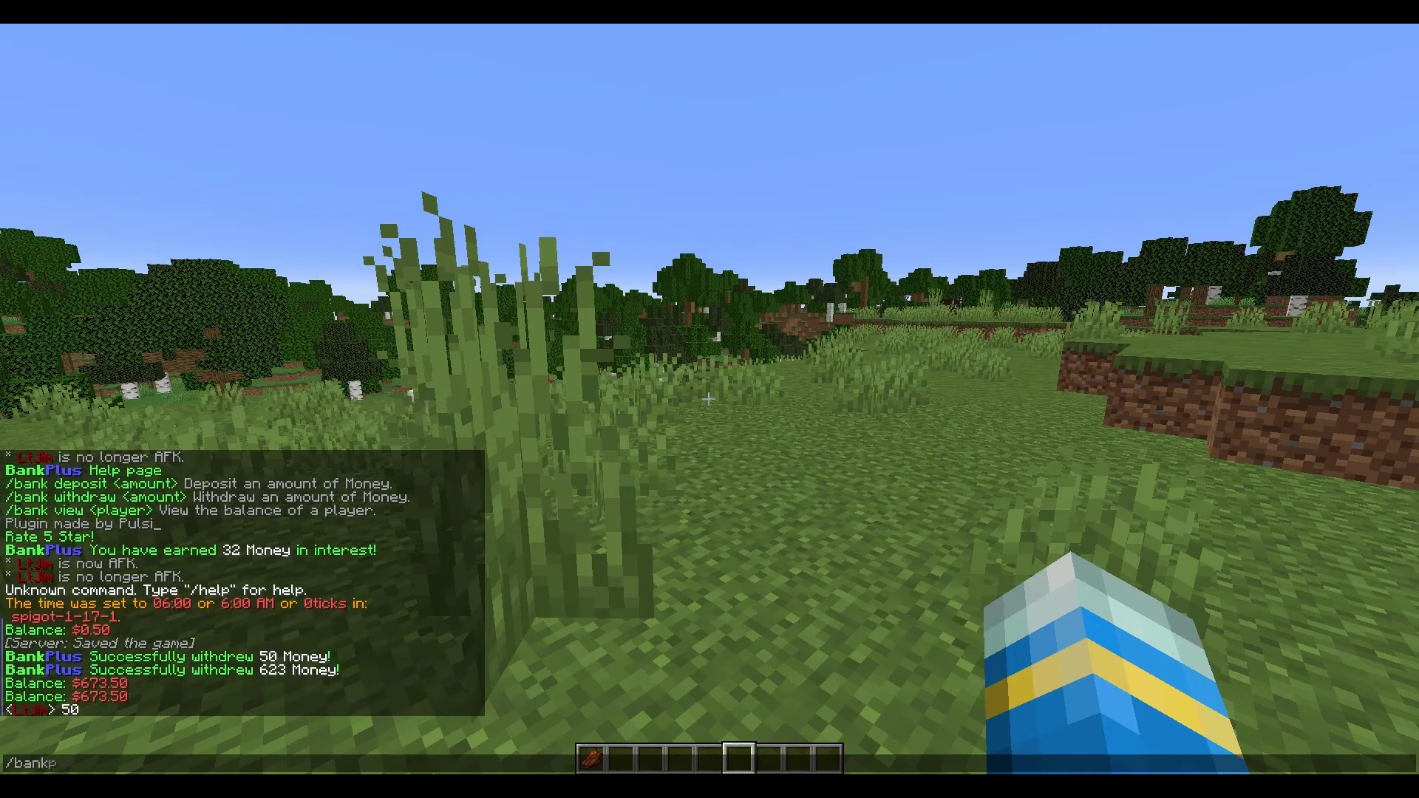
{"action": "type", "text": "lus"}
{"action": "key", "text": "Return"}
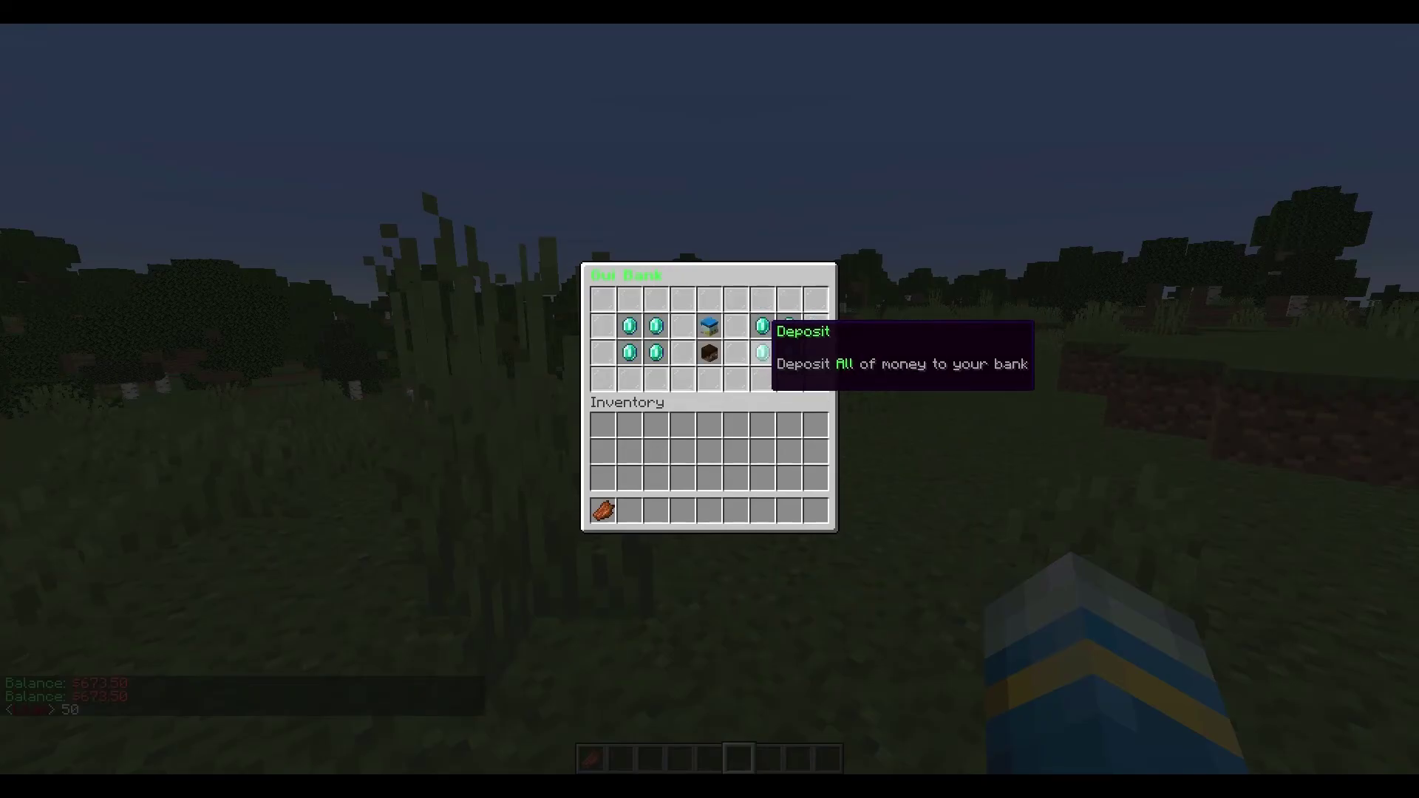
{"action": "left_click", "coordinate": [762, 352]}
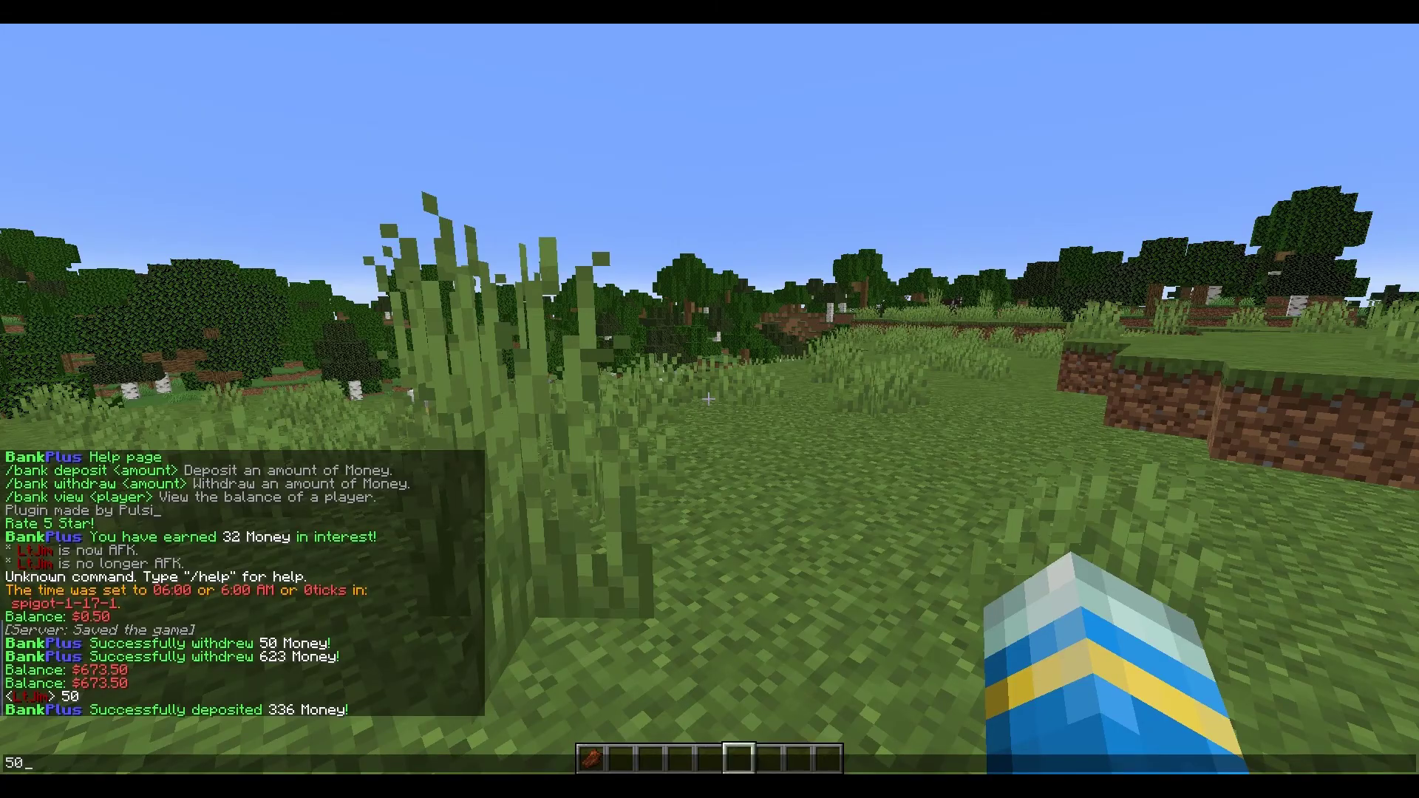
Walk past the tall grass and up the ledge toward the blue flowers.
{"action": "key", "text": "Escape"}
{"action": "key", "text": "w"}
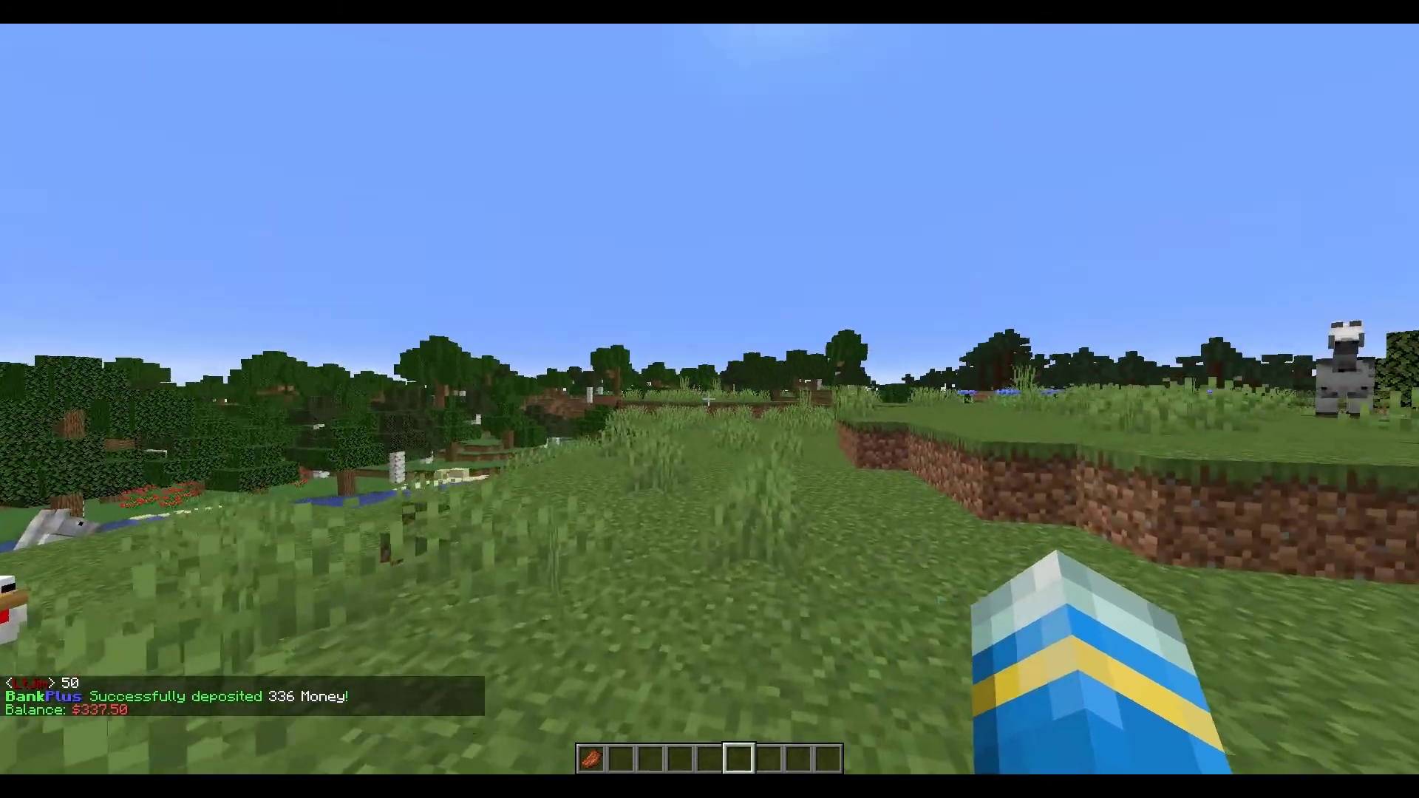
{"action": "key", "text": "w"}
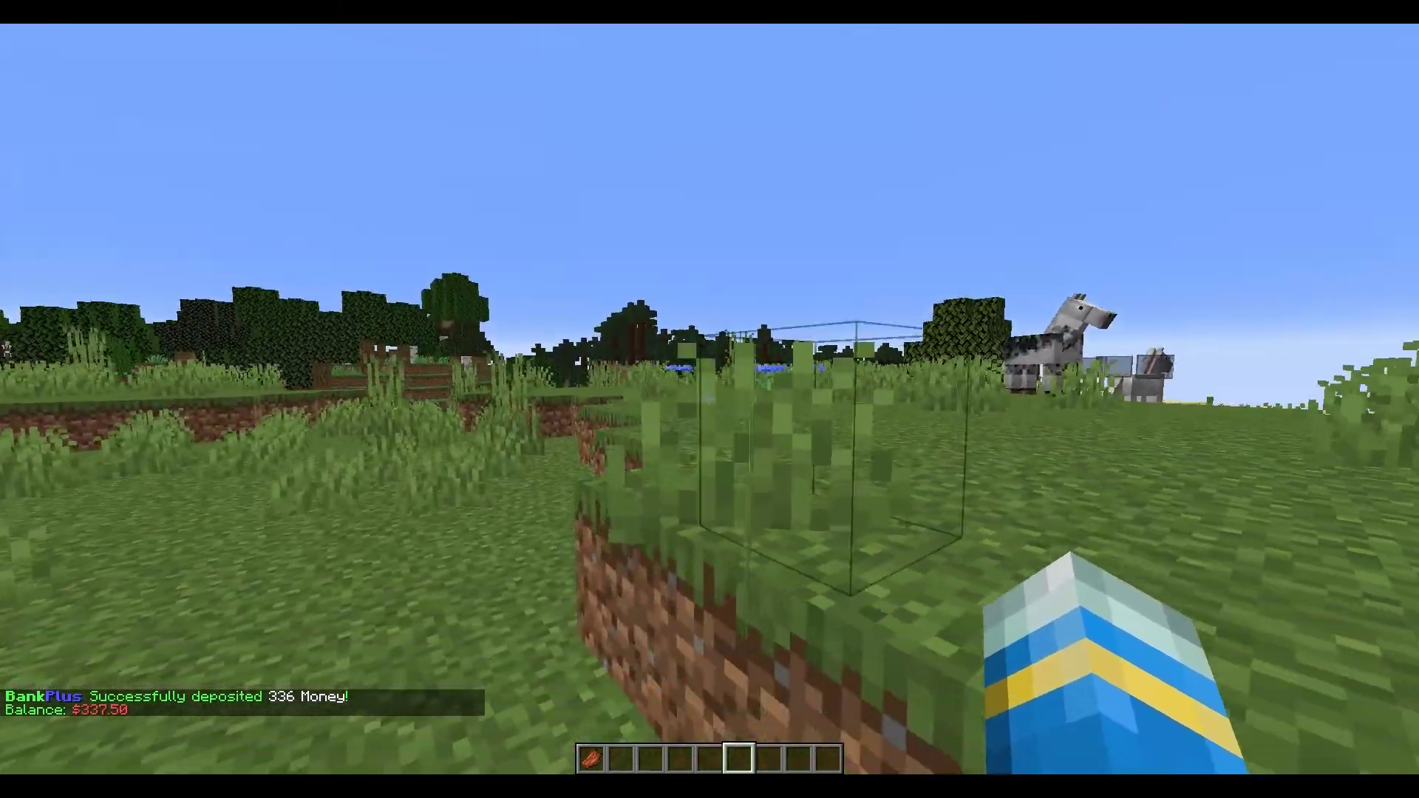
{"action": "key", "text": "w"}
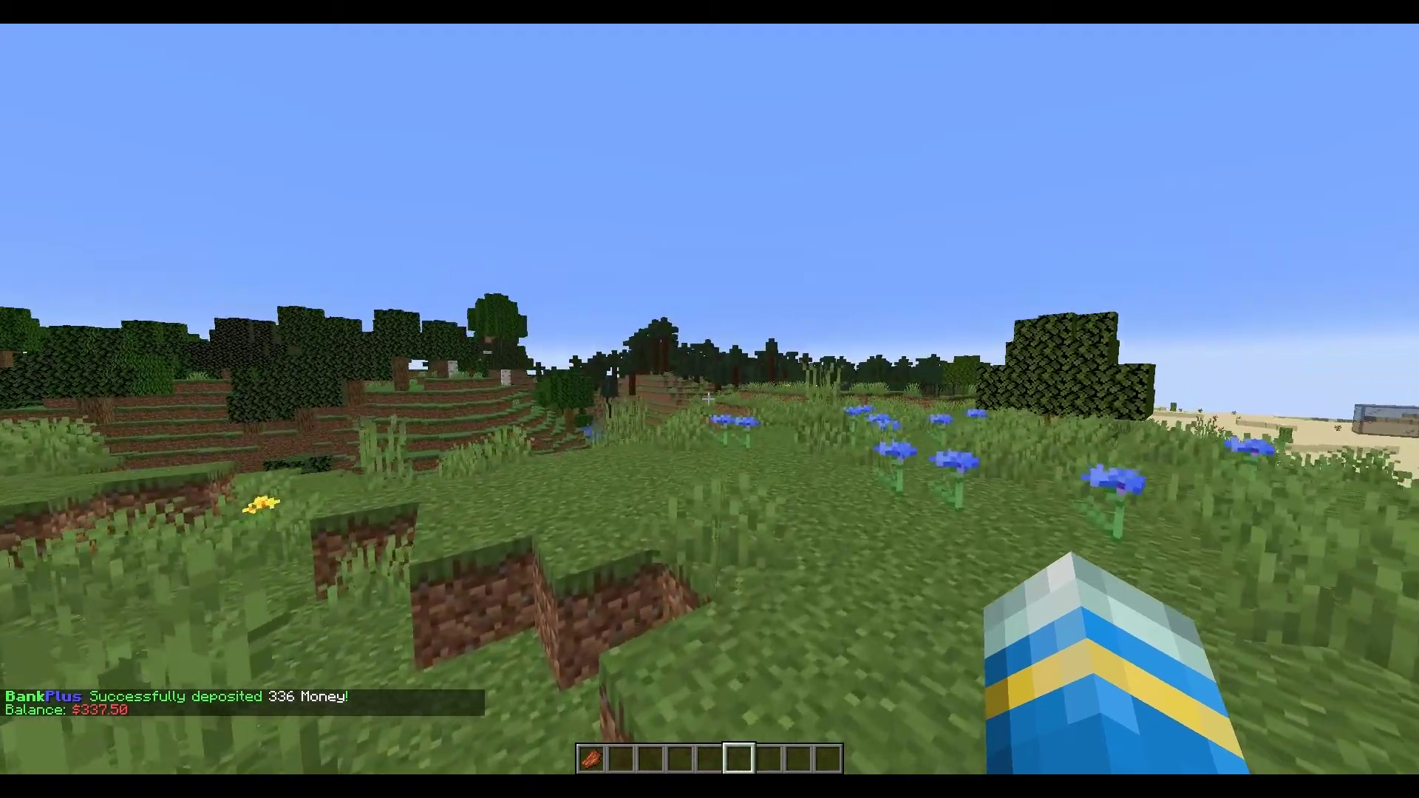
Run the BankPlus admin add command crediting a player 10000 Money.
{"action": "type", "text": "/bankp"}
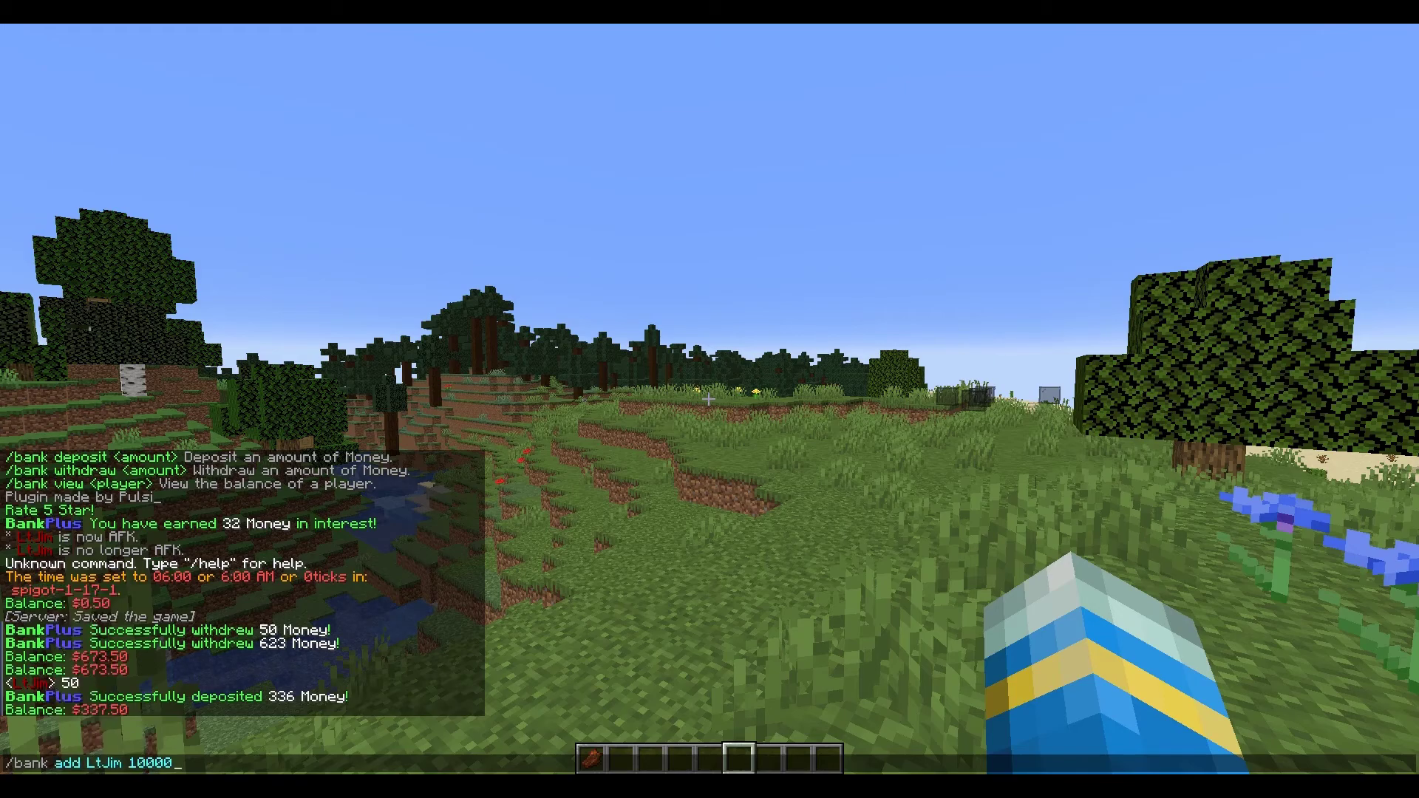
{"action": "key", "text": "Return"}
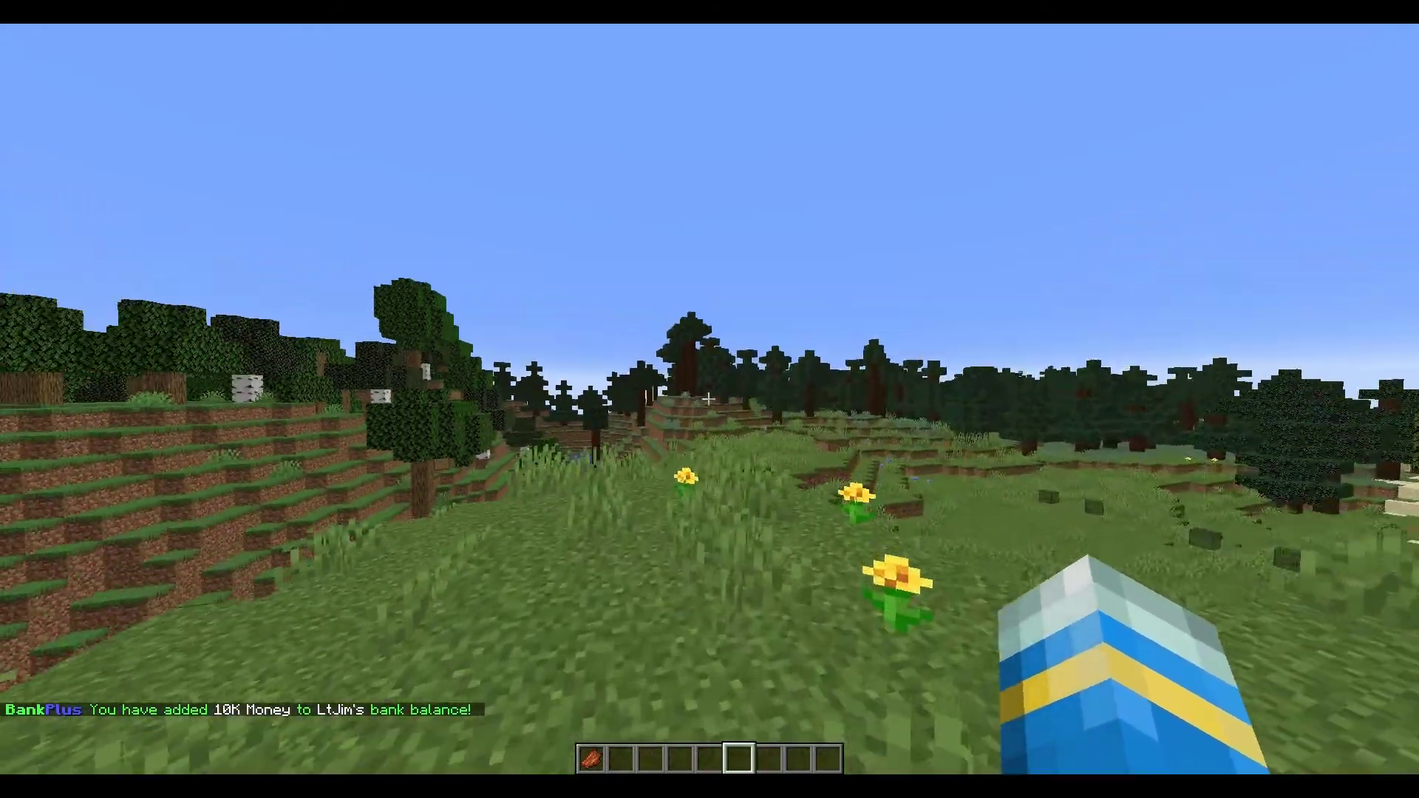
Reload BankPlus with /bank reload, then open /bank to read How Does It Work?
{"action": "key", "text": "slash"}
{"action": "type", "text": "/bank"}
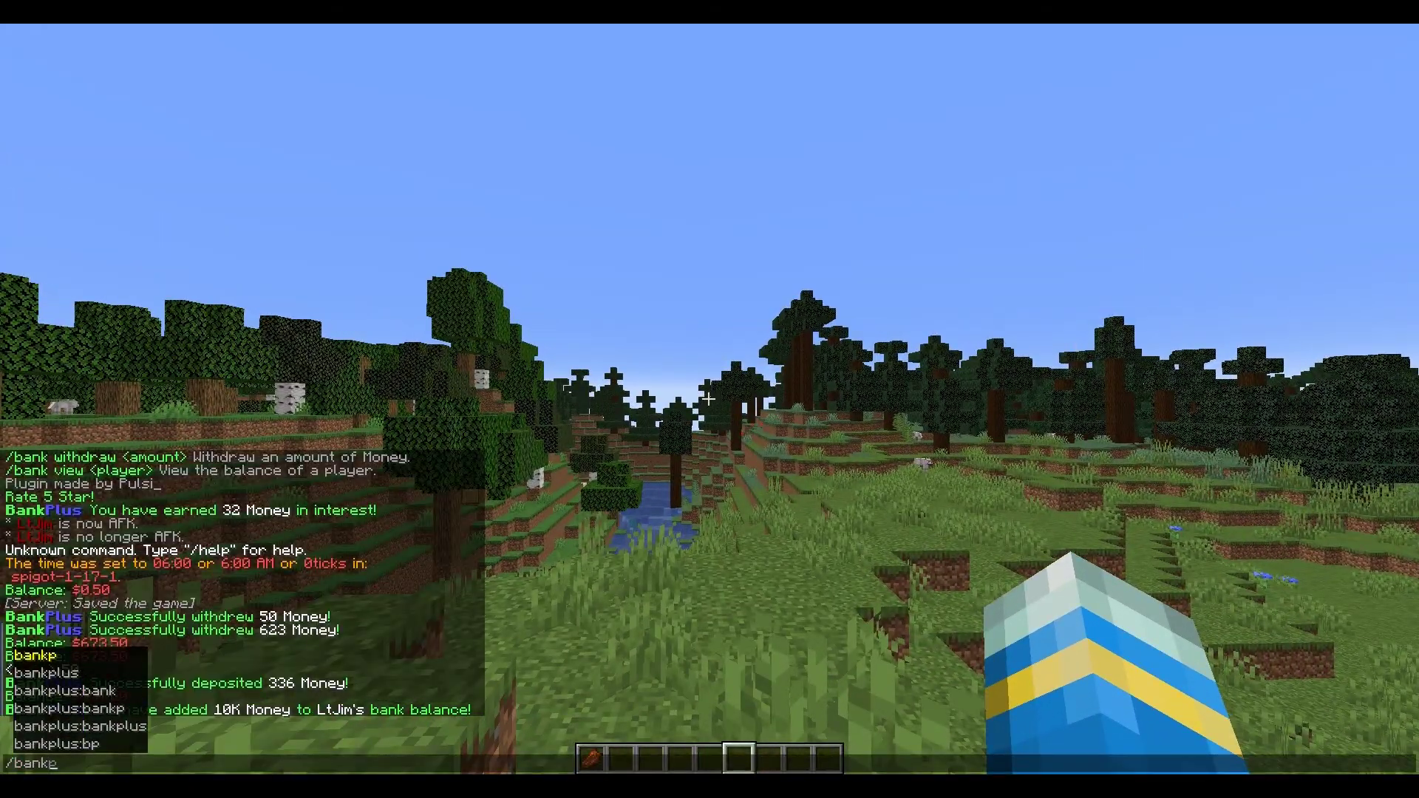
{"action": "type", "text": " reload"}
{"action": "key", "text": "Return"}
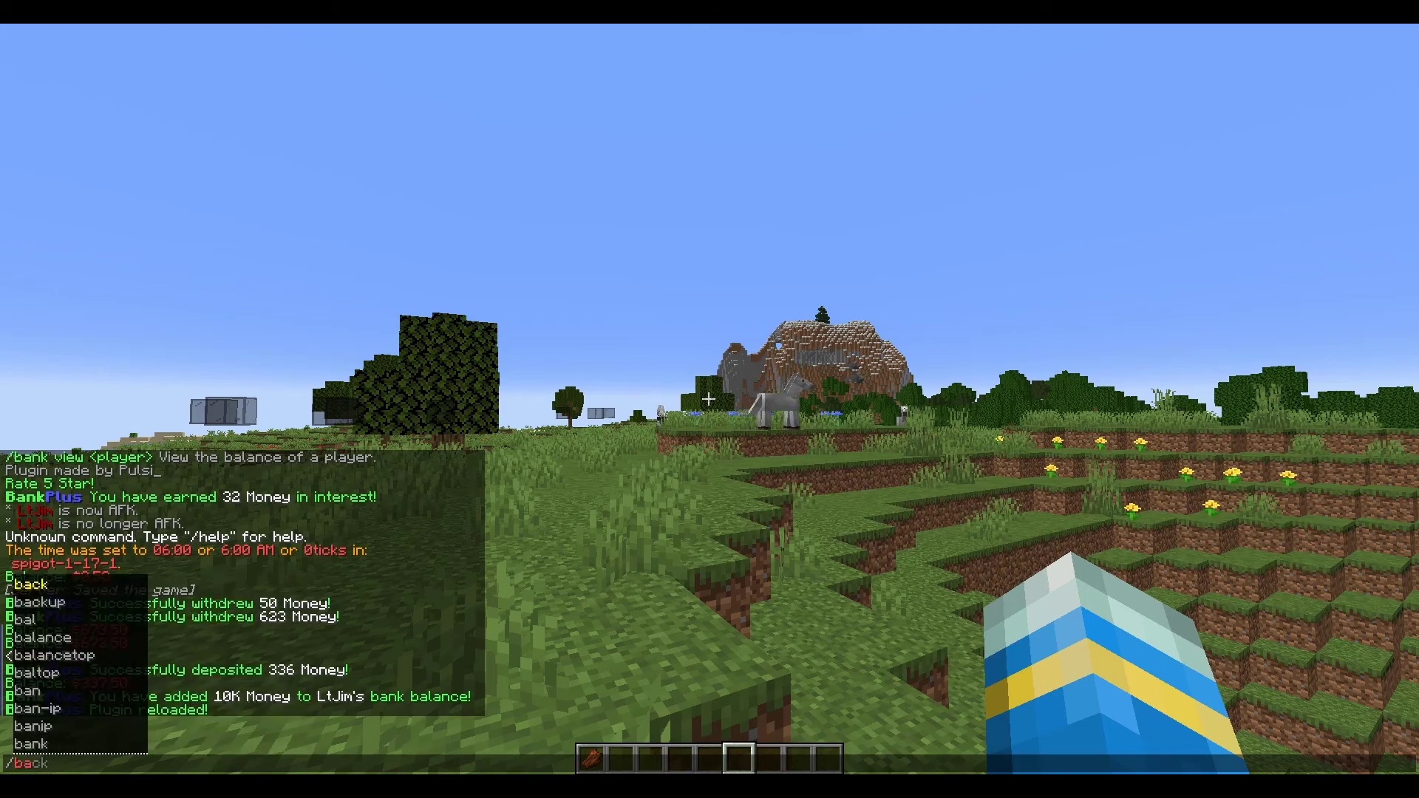
{"action": "type", "text": "nkp"}
{"action": "key", "text": "Return"}
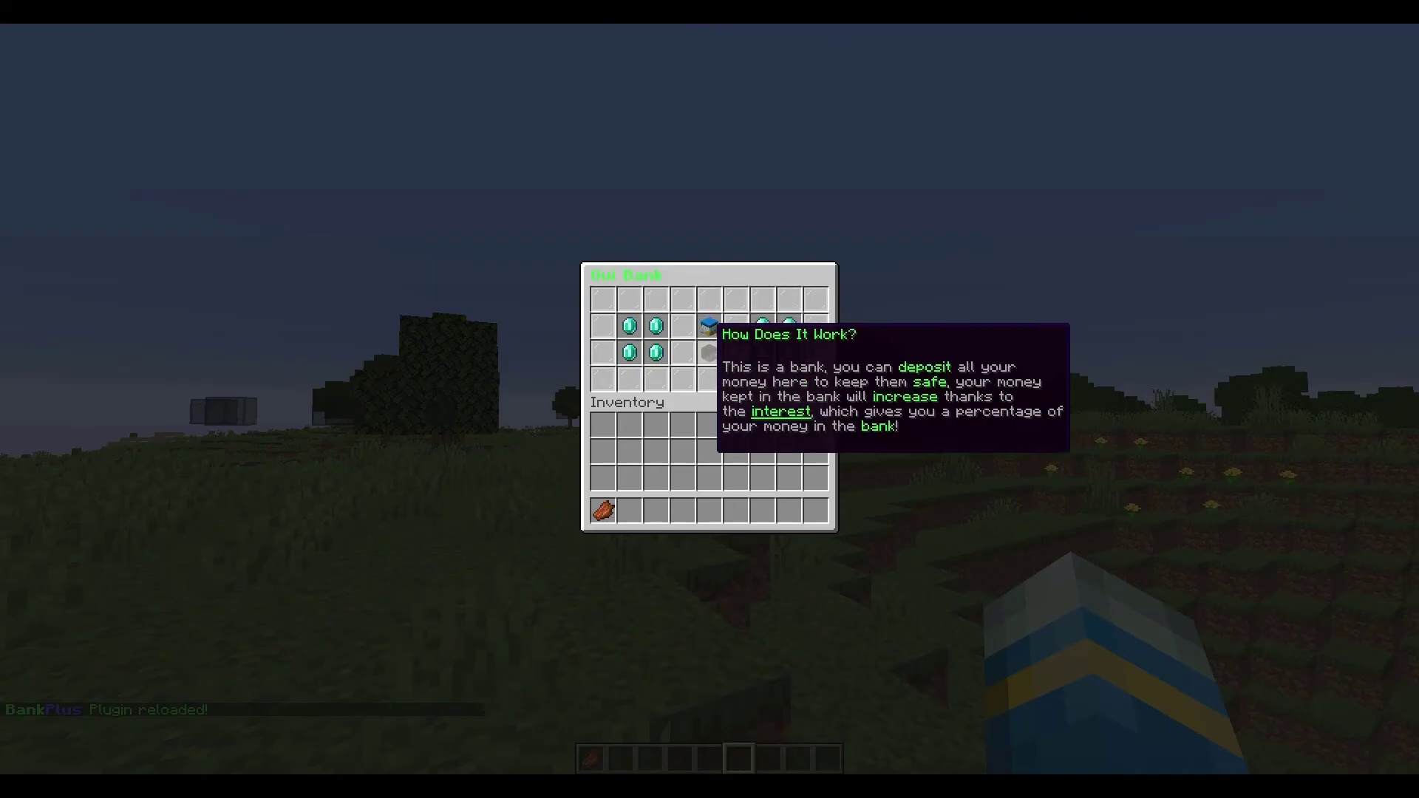
{"action": "key", "text": "Escape"}
Walk past the horses, river and cows toward the desert.
{"action": "key", "text": "w"}
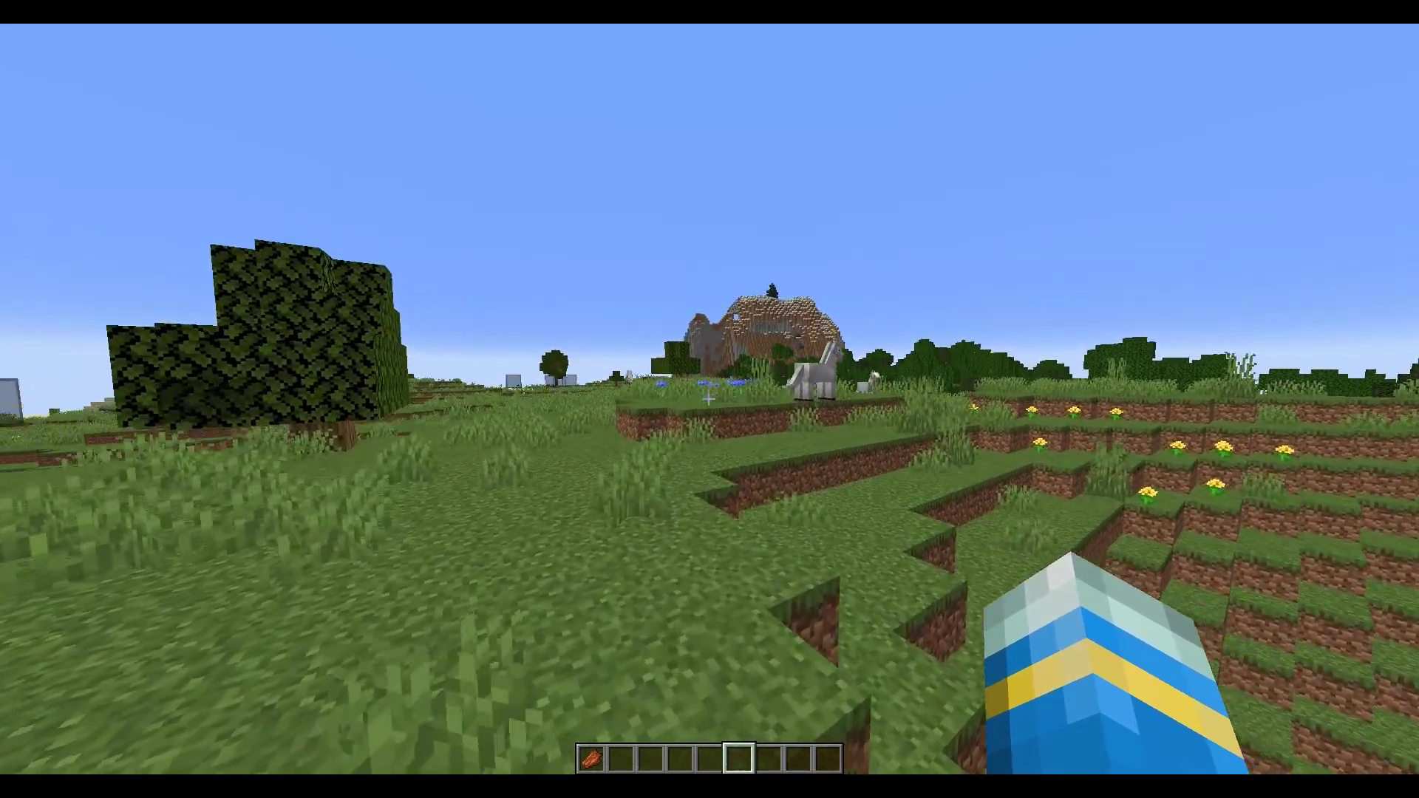
{"action": "key", "text": "w"}
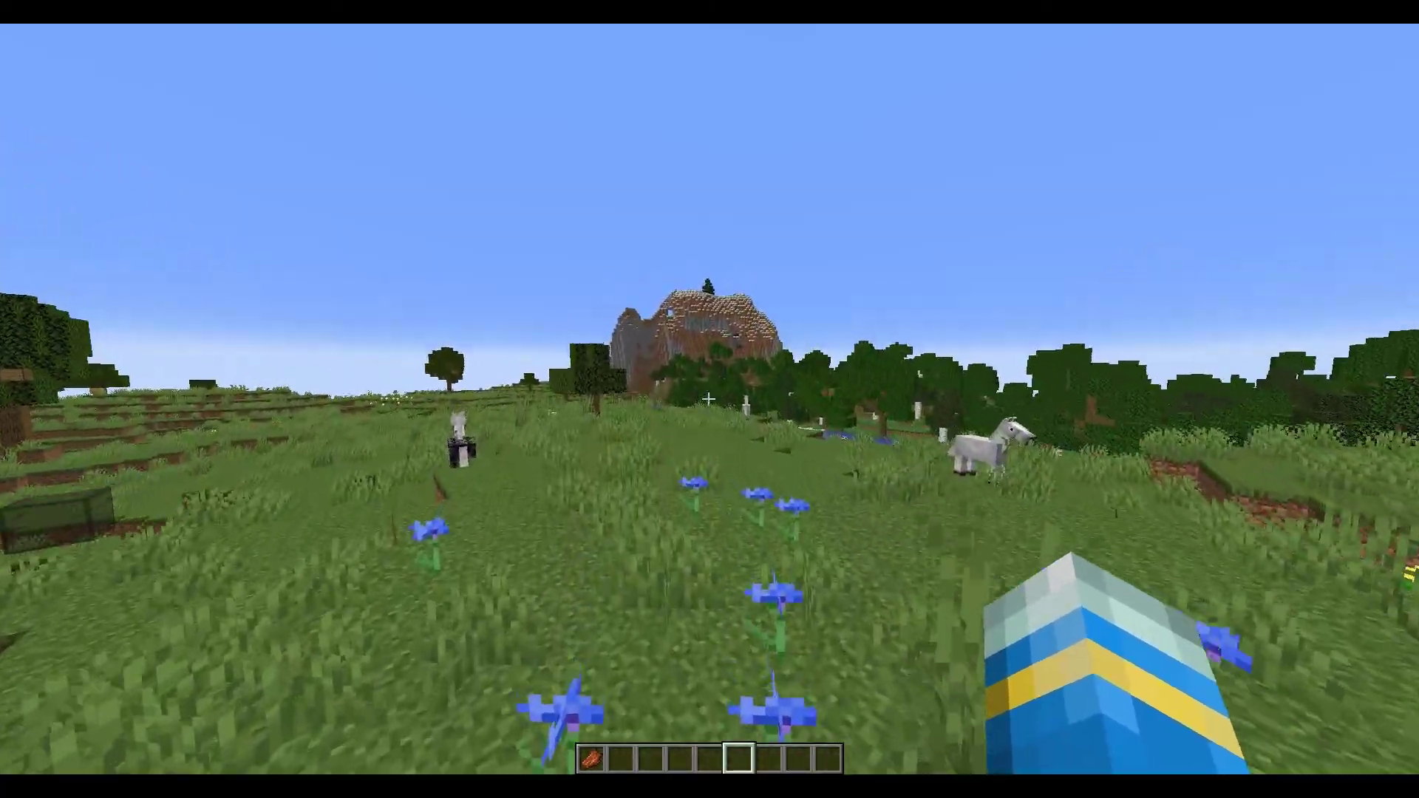
{"action": "key", "text": "w"}
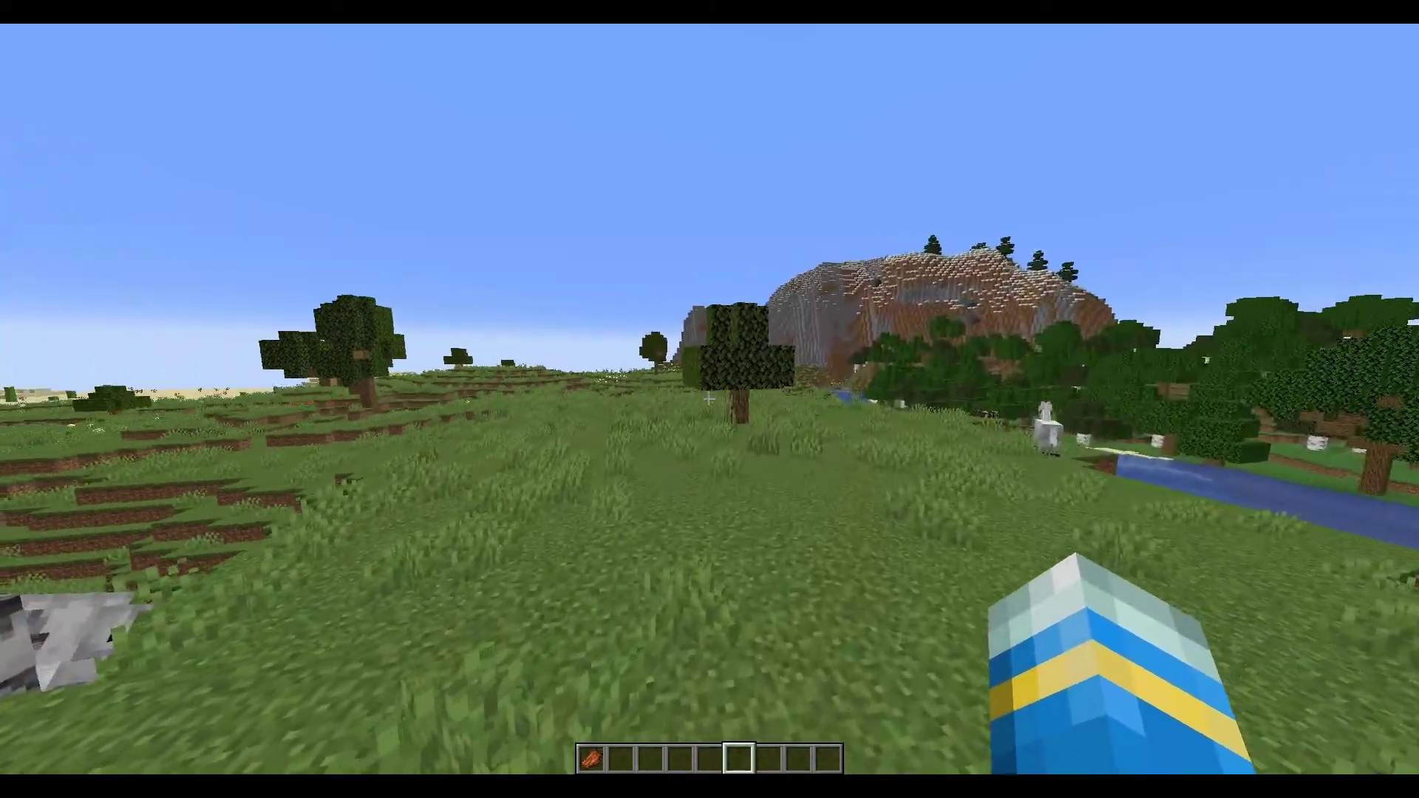
{"action": "key", "text": "w"}
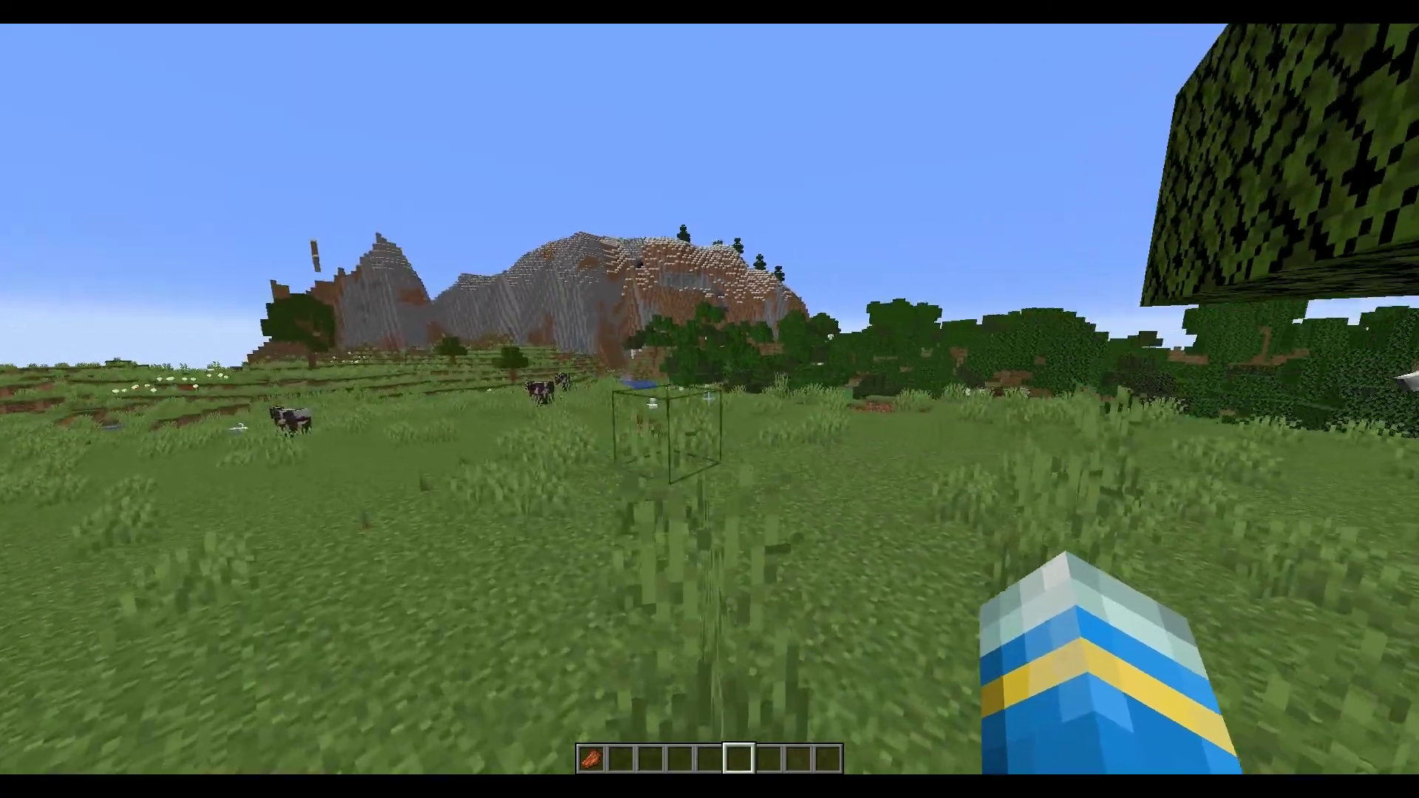
{"action": "key", "text": "w"}
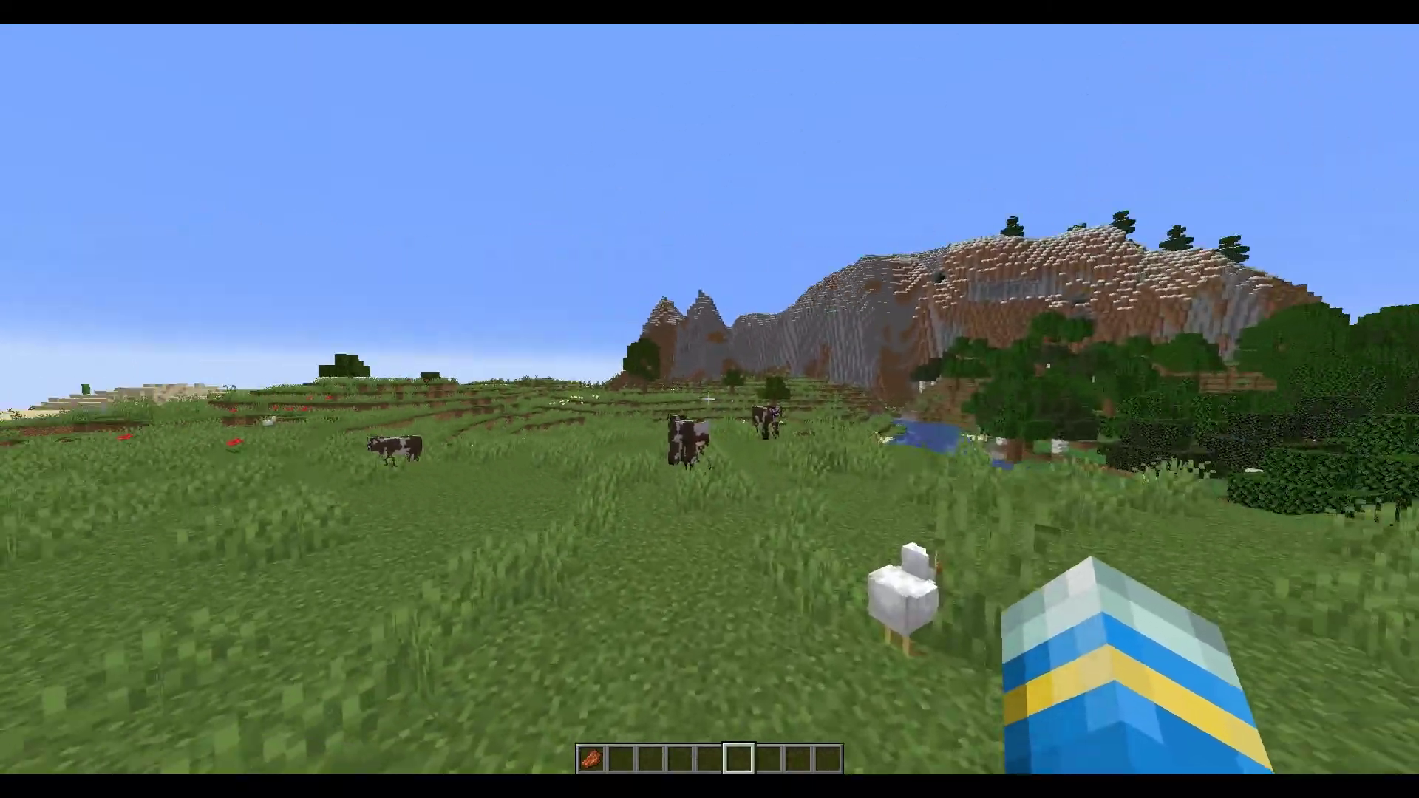
{"action": "key", "text": "w"}
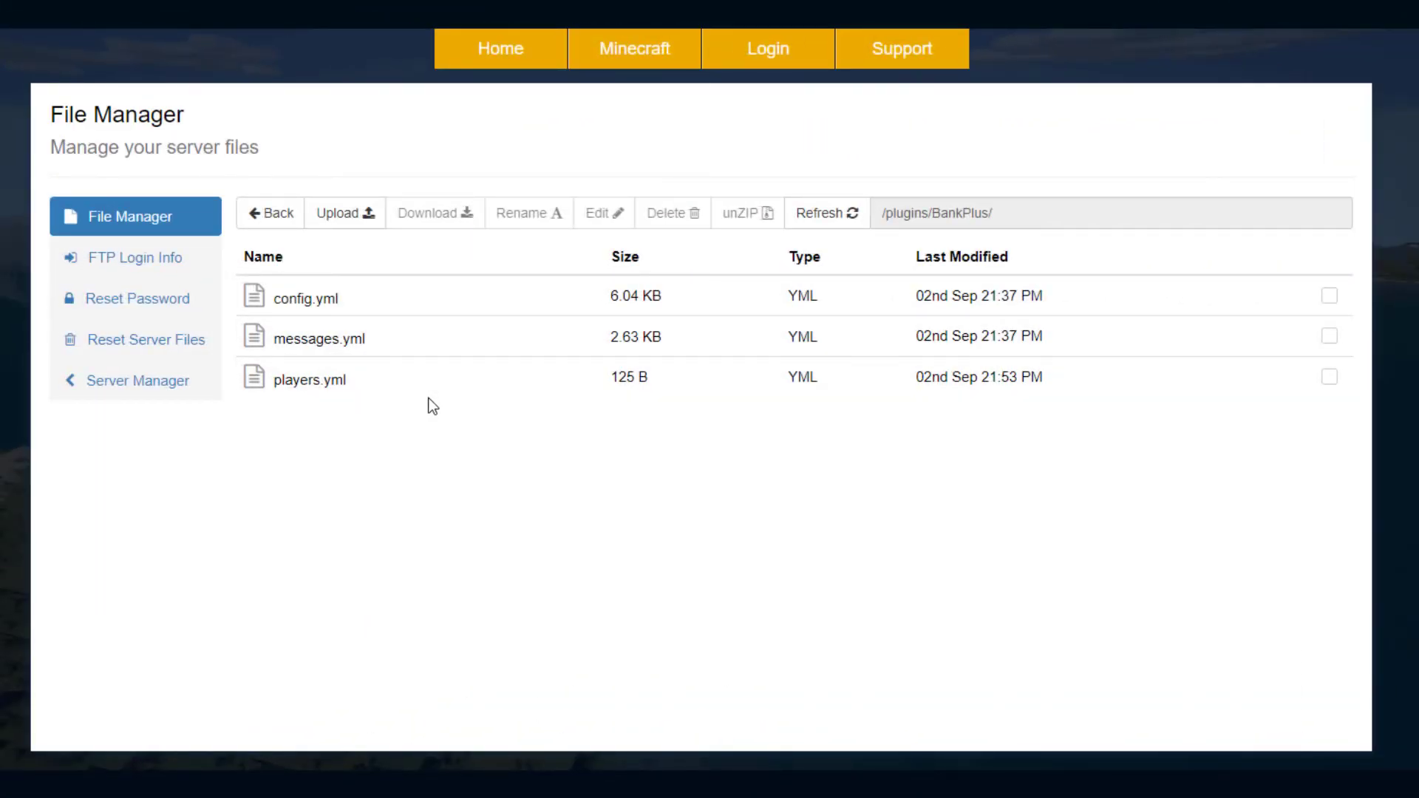
View players.yml, then open messages.yml and scroll through its messages.
{"action": "double_click", "coordinate": [373, 377]}
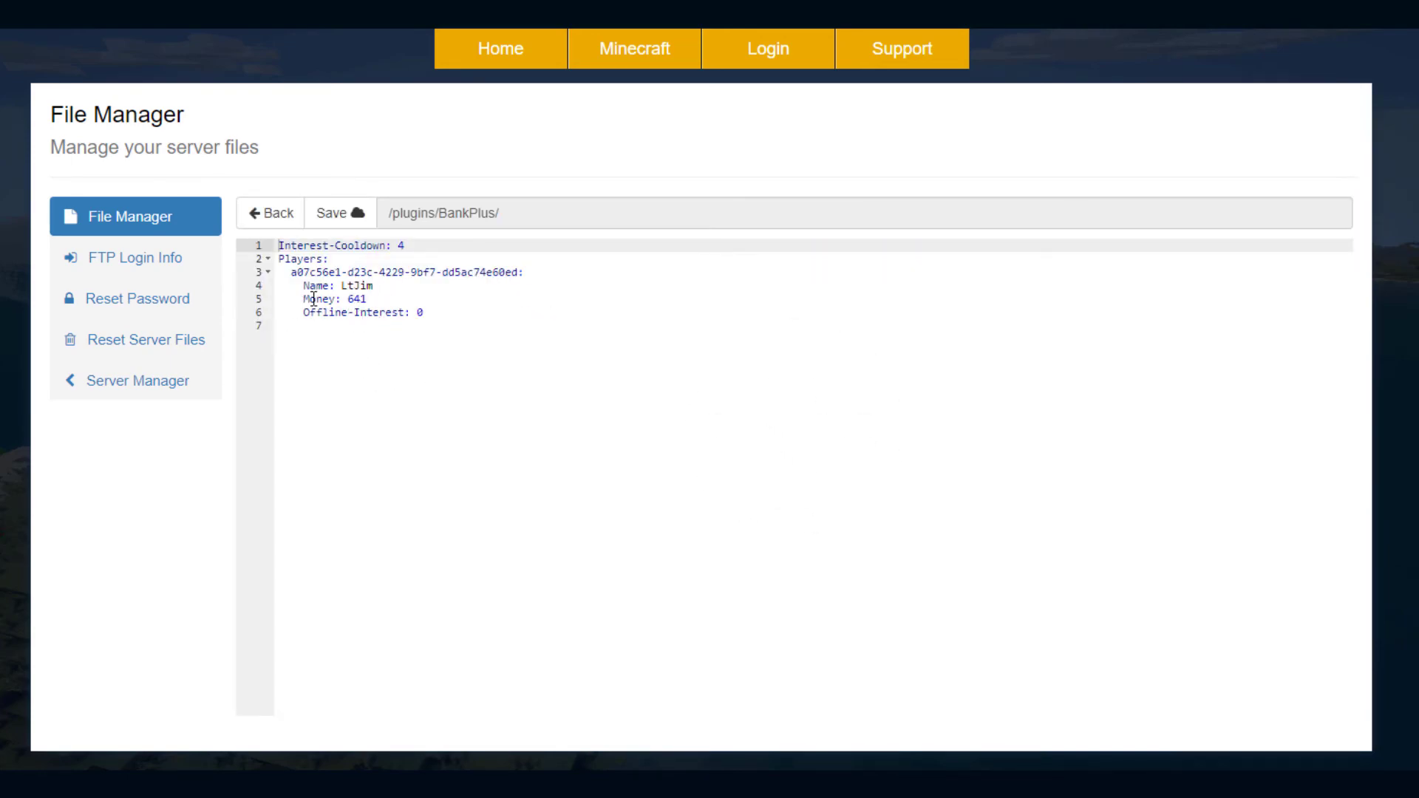
{"action": "left_click", "coordinate": [274, 218]}
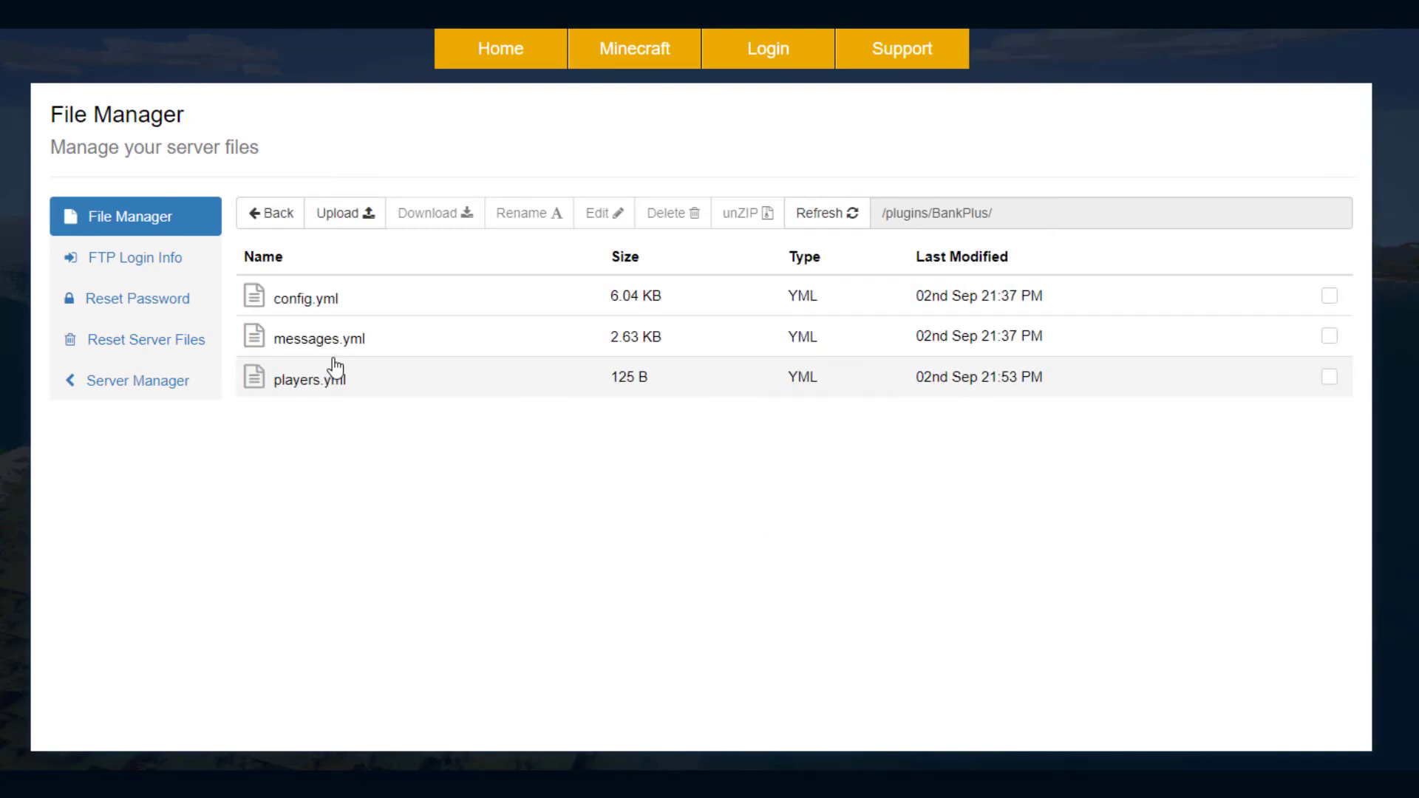
{"action": "left_click", "coordinate": [346, 347]}
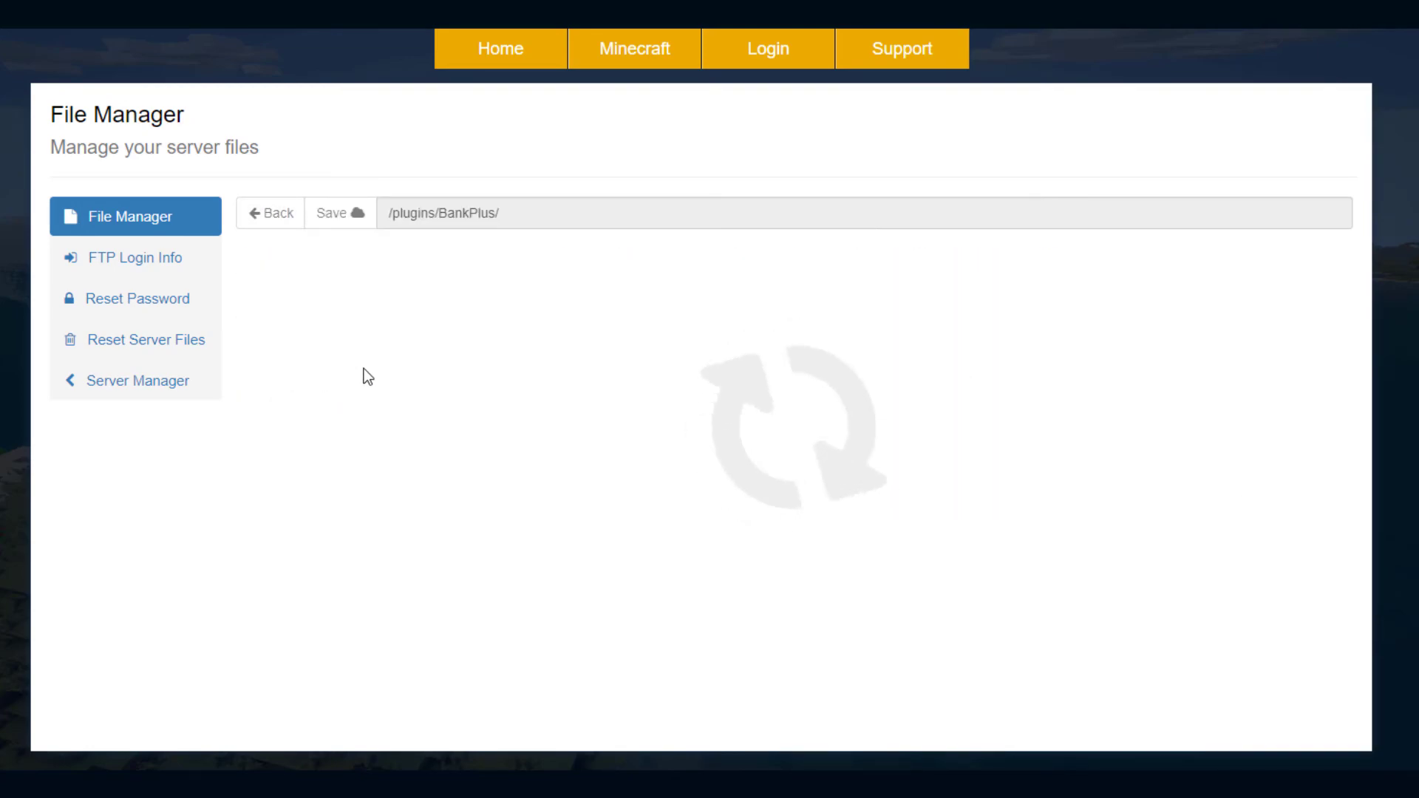
{"action": "scroll", "coordinate": [366, 481], "scroll_direction": "down", "scroll_amount": 6}
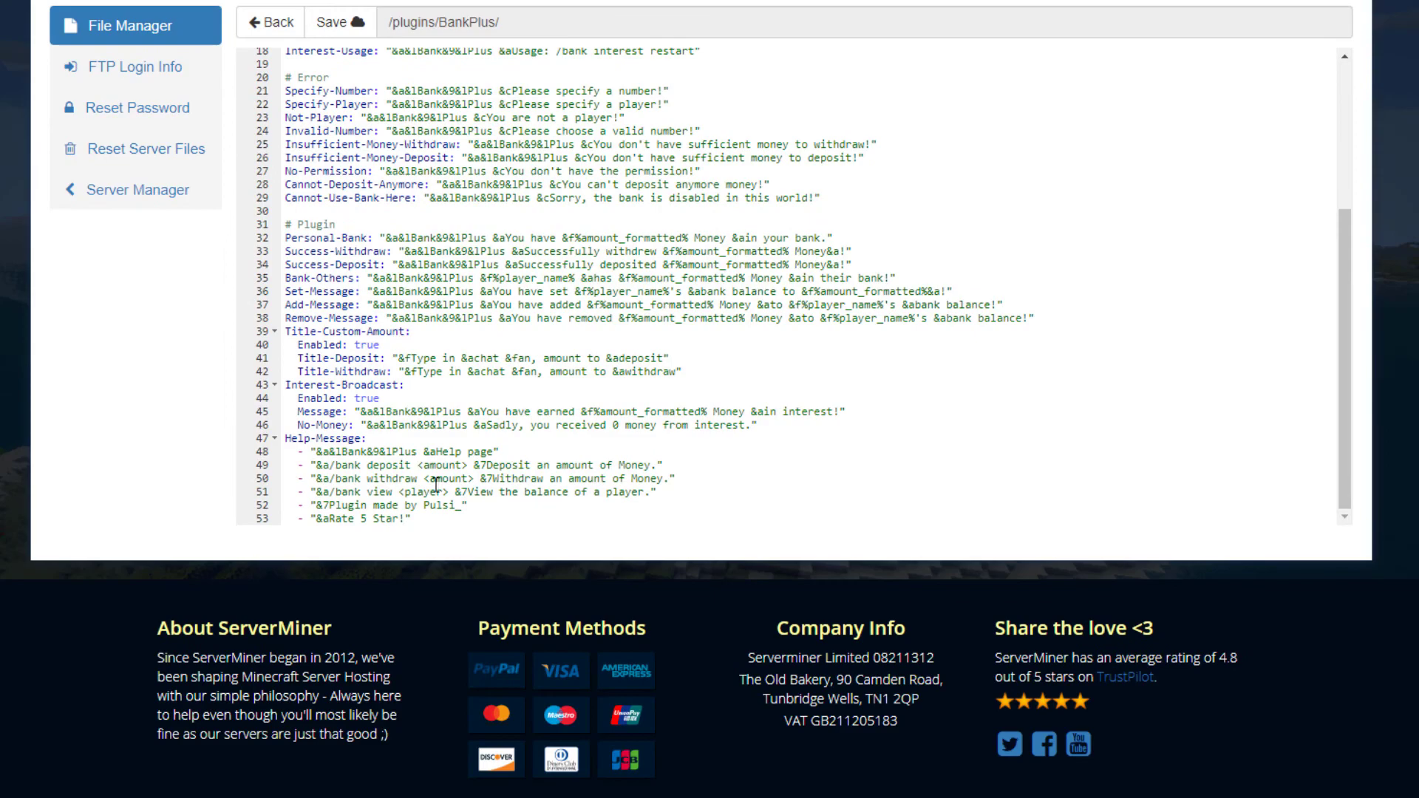
{"action": "scroll", "coordinate": [277, 459], "scroll_direction": "up", "scroll_amount": 5}
Open config.yml and scroll through the Interest and General sections to about line 40.
{"action": "left_click", "coordinate": [273, 222]}
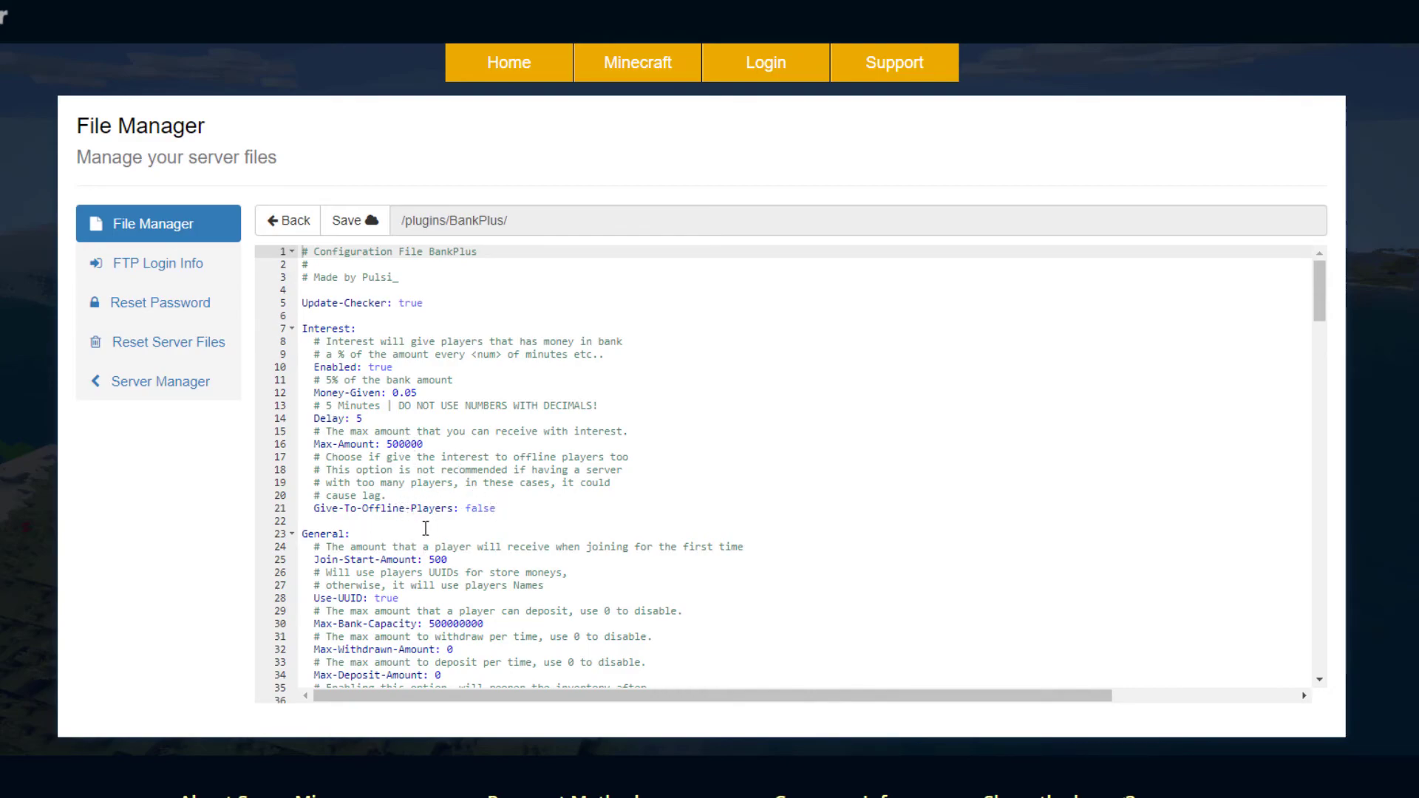
{"action": "scroll", "coordinate": [463, 531], "scroll_direction": "down", "scroll_amount": 3}
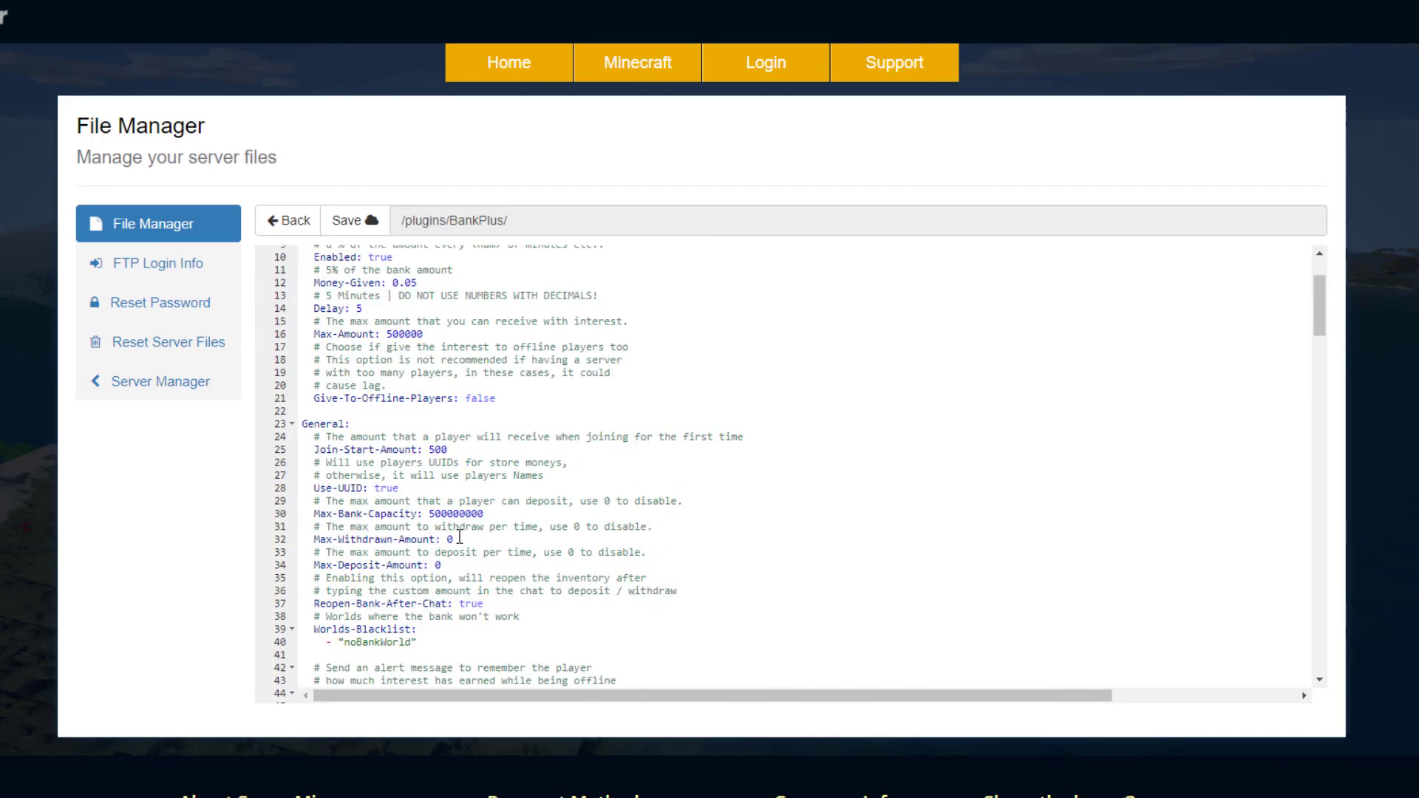
{"action": "scroll", "coordinate": [490, 421], "scroll_direction": "up", "scroll_amount": 1}
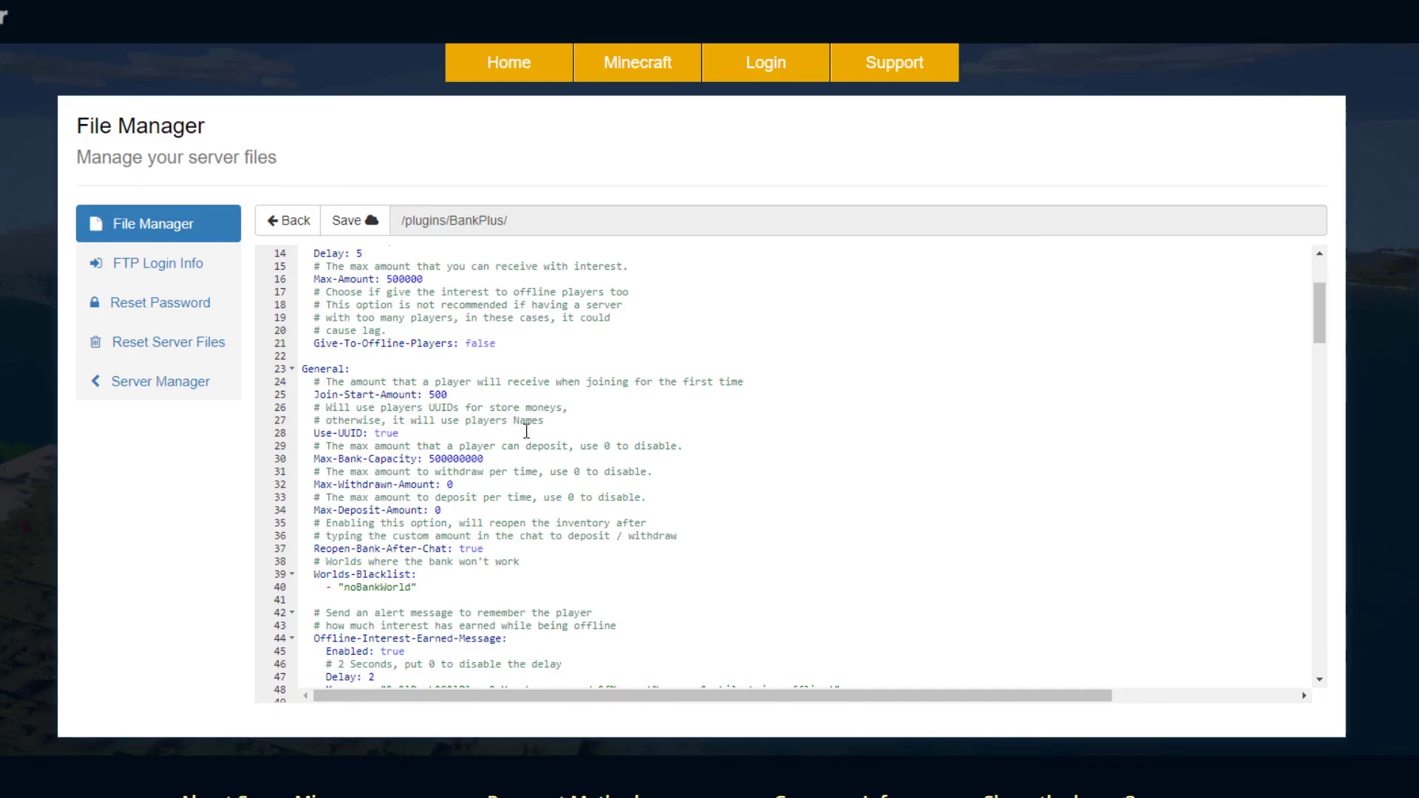
{"action": "scroll", "coordinate": [456, 453], "scroll_direction": "down", "scroll_amount": 1}
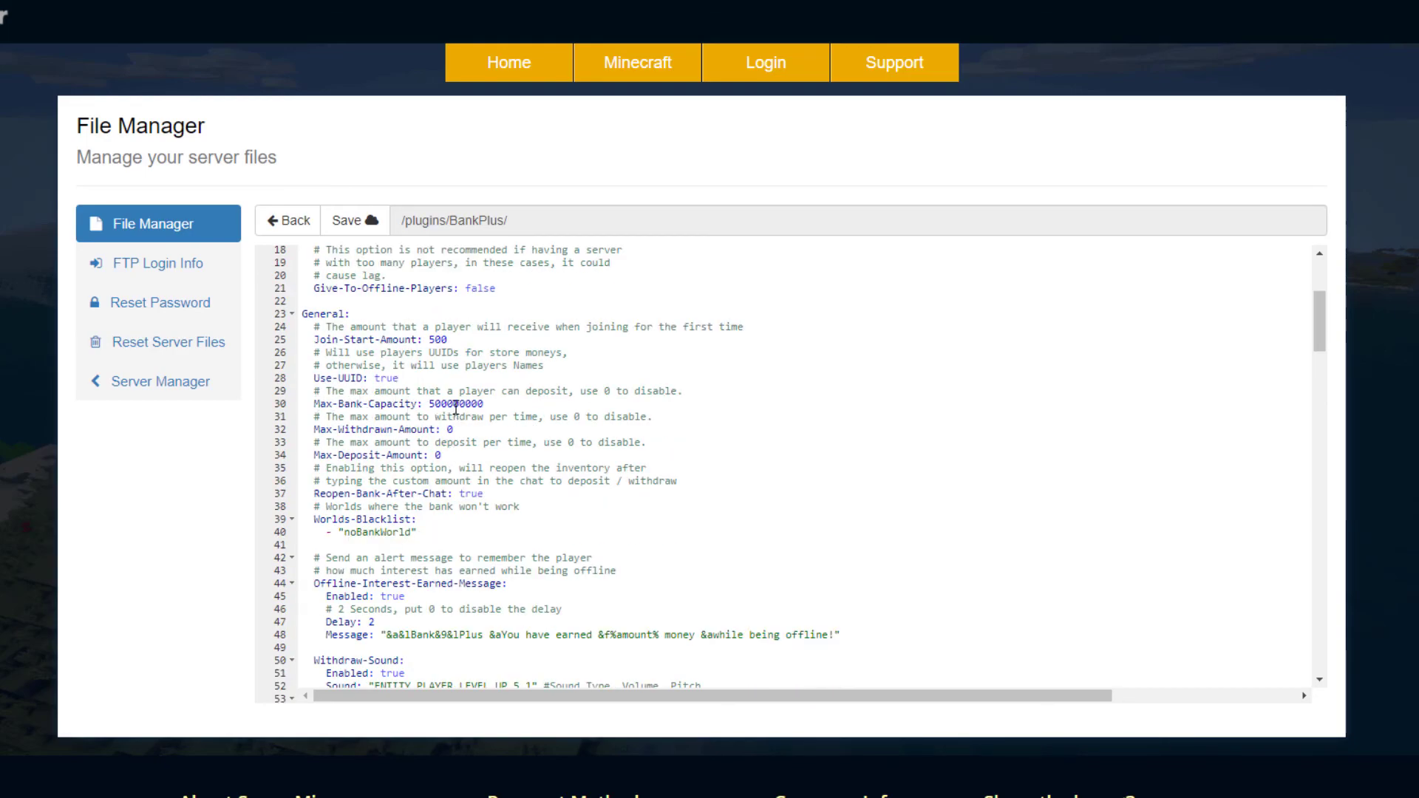
{"action": "scroll", "coordinate": [452, 410], "scroll_direction": "down", "scroll_amount": 1}
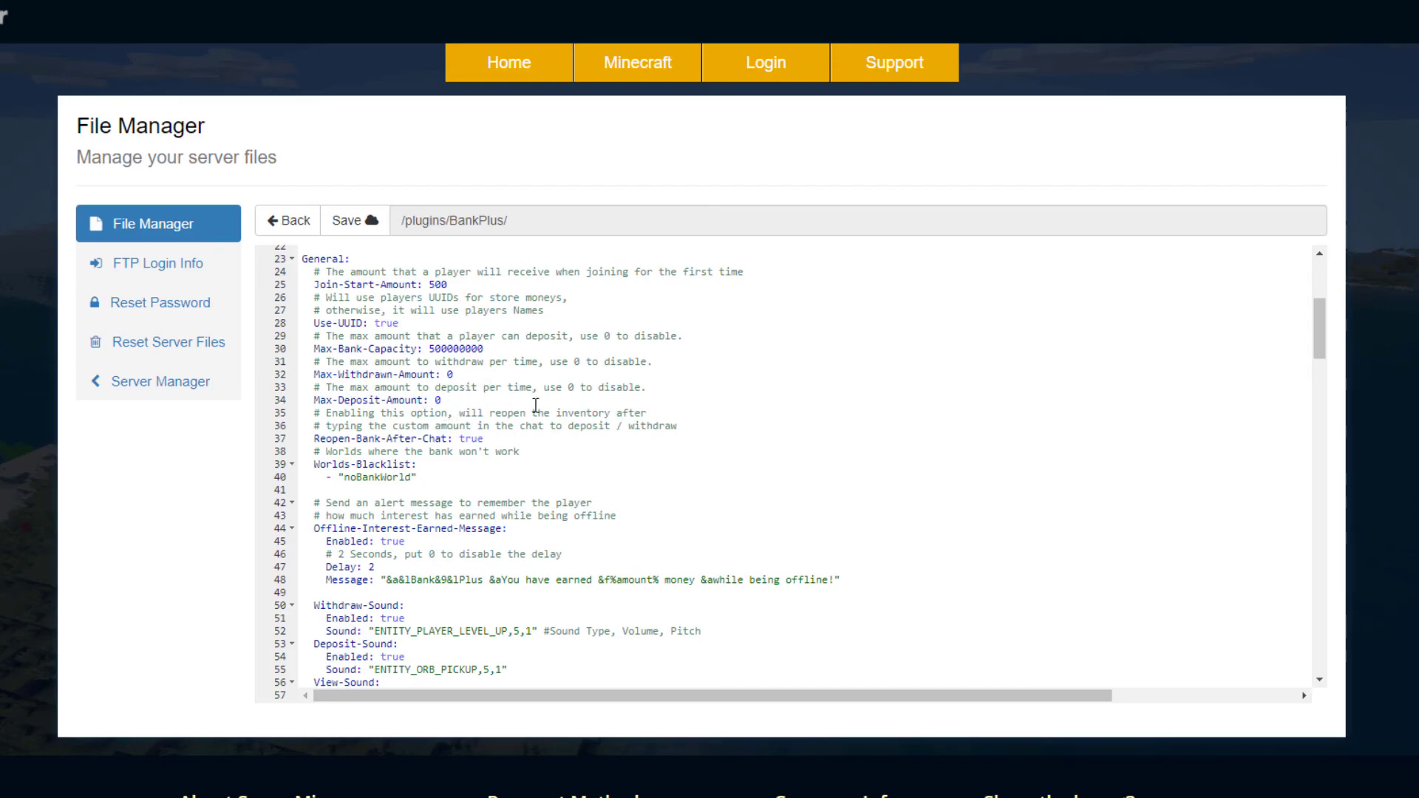
{"action": "scroll", "coordinate": [510, 450], "scroll_direction": "down", "scroll_amount": 1}
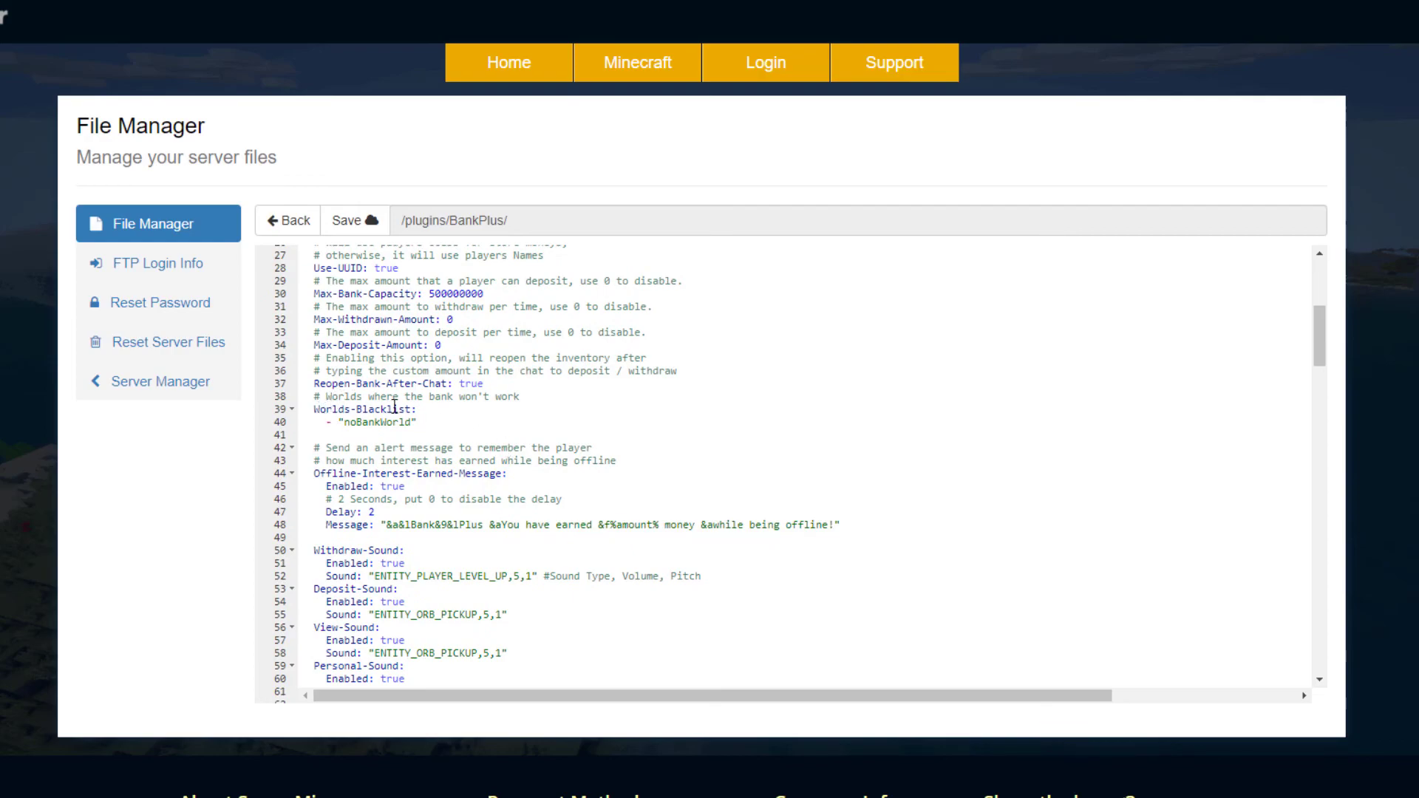
{"action": "scroll", "coordinate": [407, 440], "scroll_direction": "down", "scroll_amount": 2}
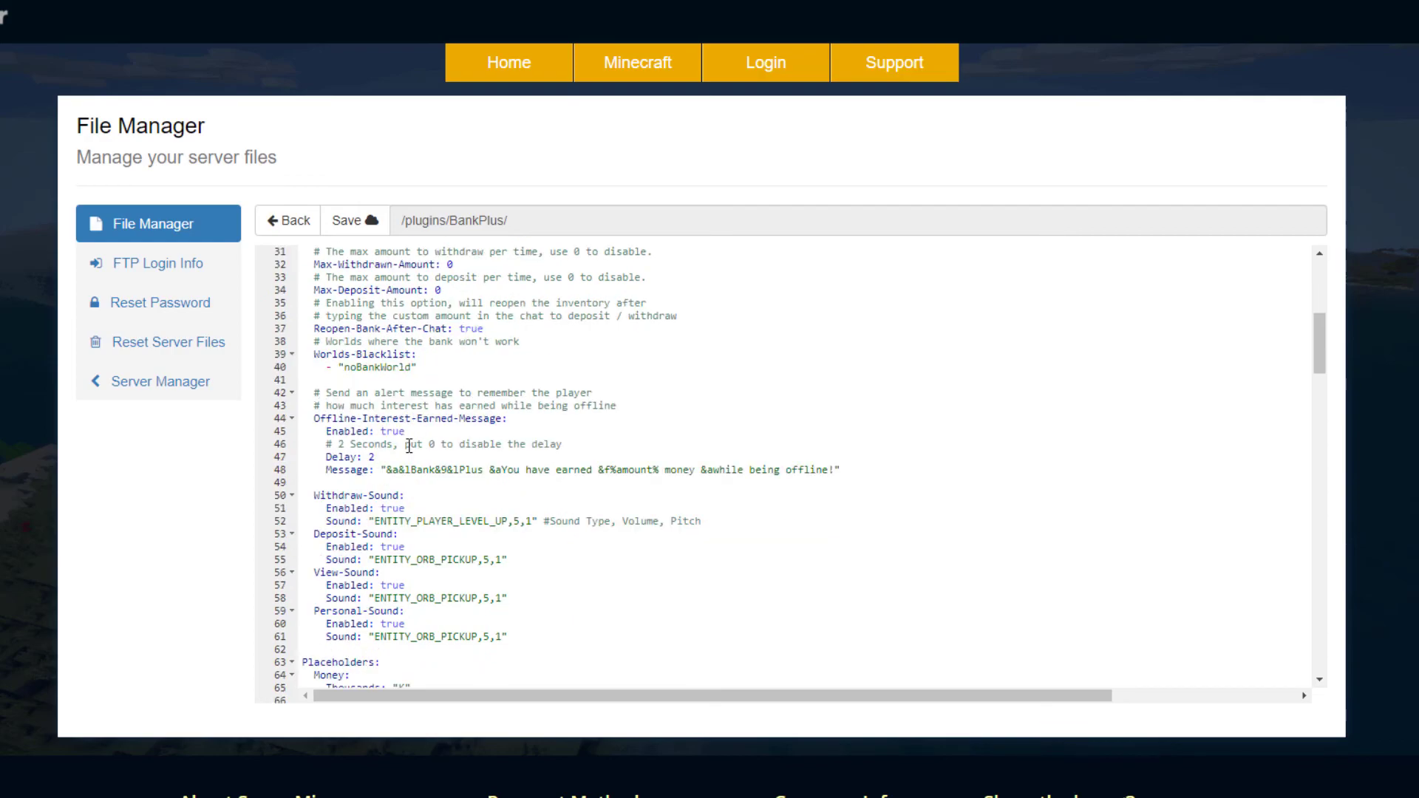
{"action": "scroll", "coordinate": [417, 436], "scroll_direction": "down", "scroll_amount": 1}
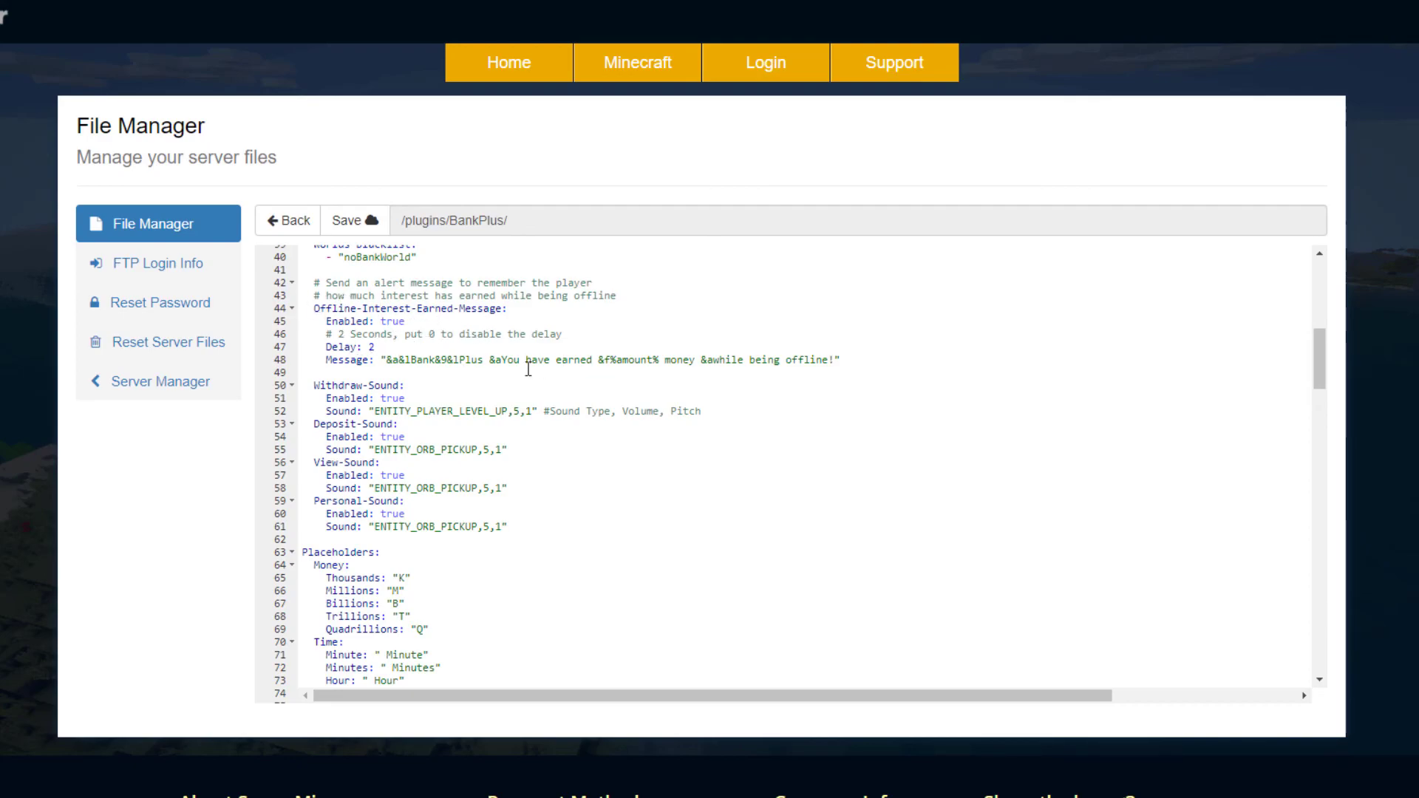
Scroll config.yml to the Gui withdraw and deposit items at line 233, then return to the file list.
{"action": "scroll", "coordinate": [576, 364], "scroll_direction": "down", "scroll_amount": 1}
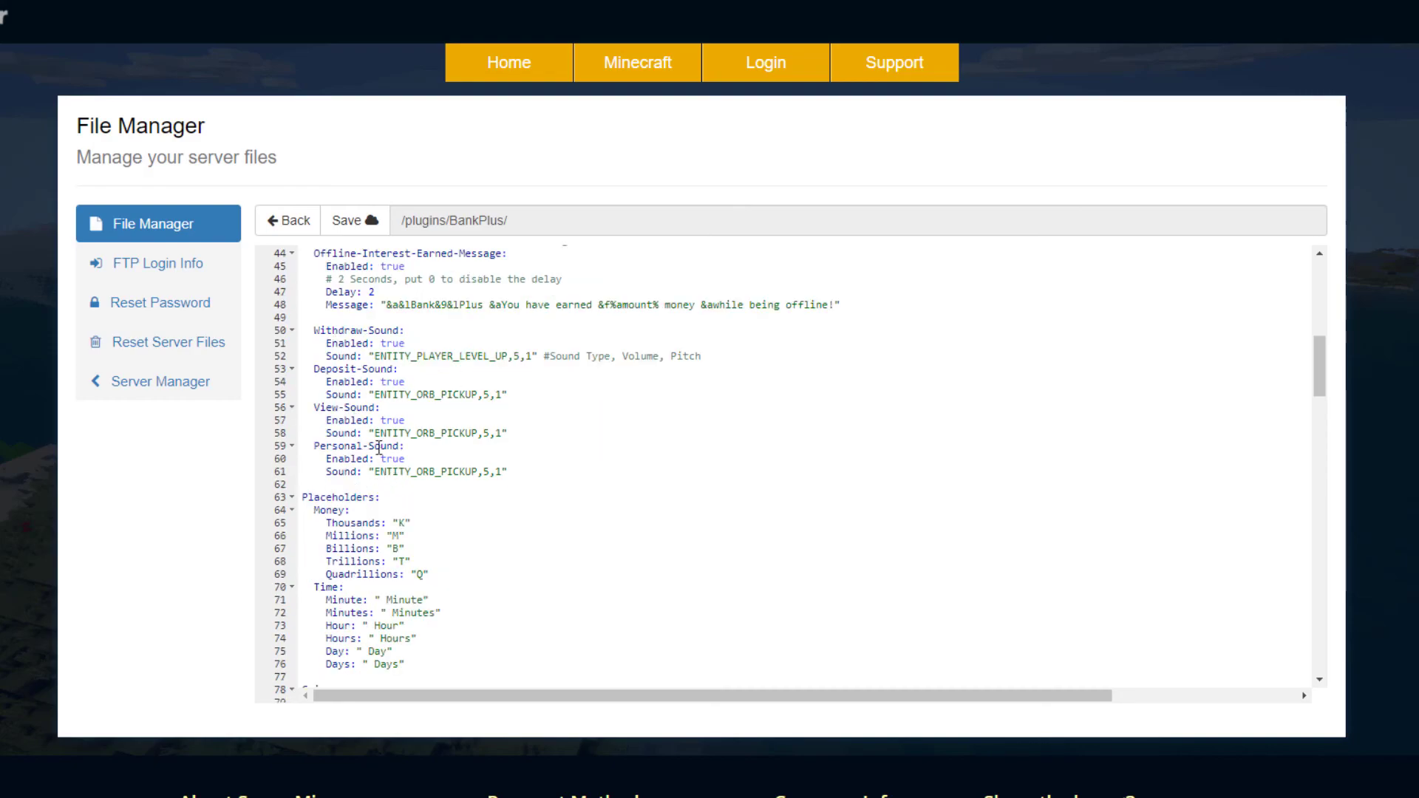
{"action": "scroll", "coordinate": [384, 436], "scroll_direction": "down", "scroll_amount": 3}
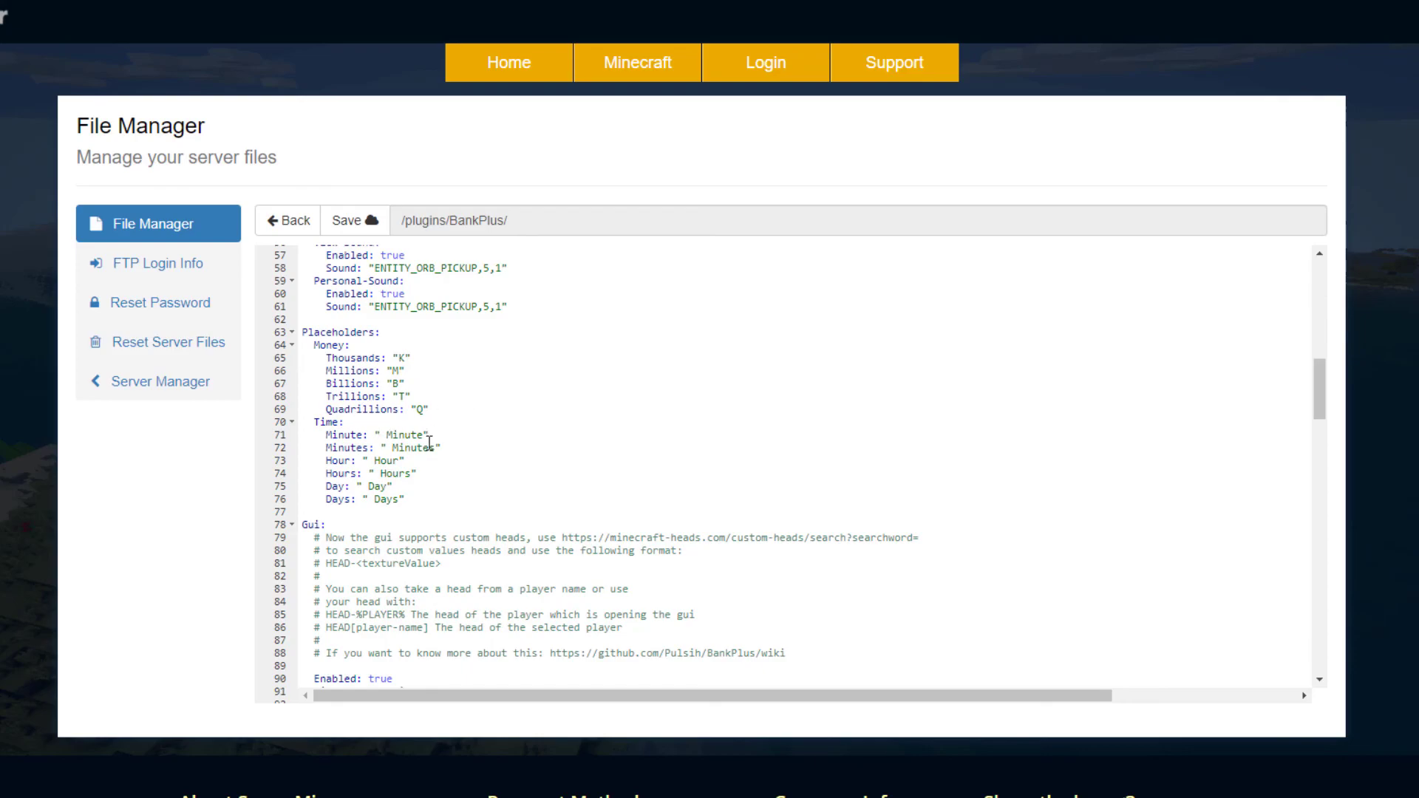
{"action": "scroll", "coordinate": [444, 473], "scroll_direction": "down", "scroll_amount": 3}
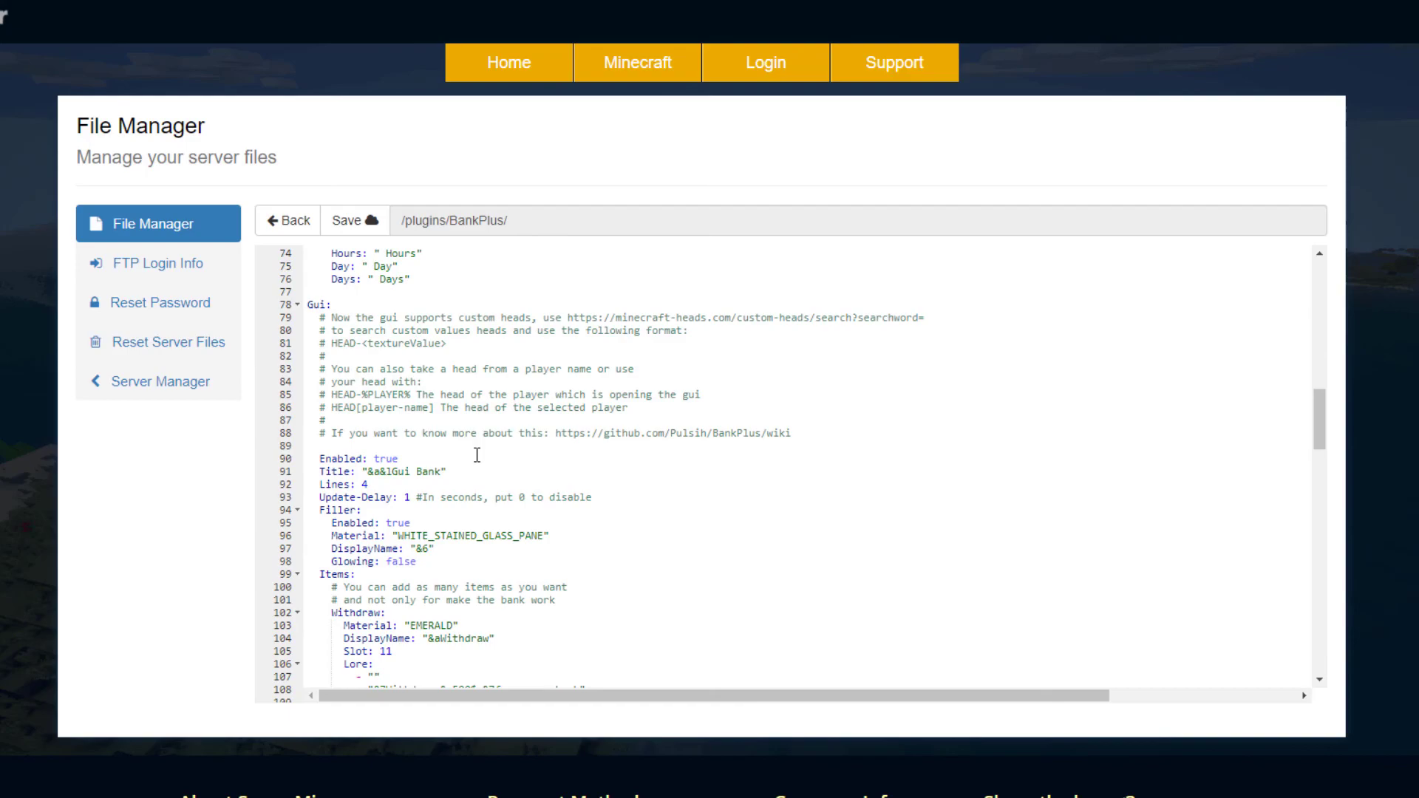
{"action": "scroll", "coordinate": [431, 439], "scroll_direction": "down", "scroll_amount": 2}
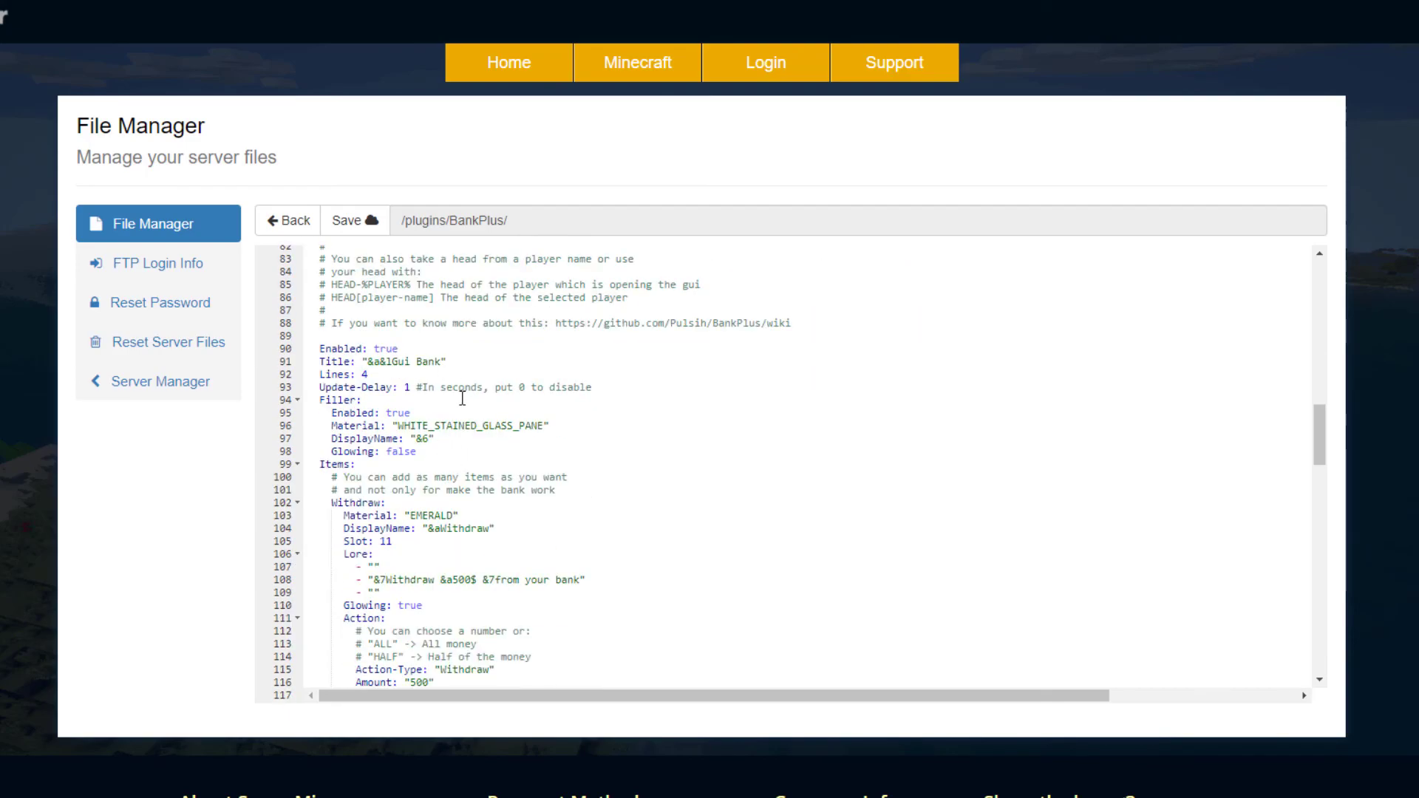
{"action": "scroll", "coordinate": [439, 432], "scroll_direction": "down", "scroll_amount": 1}
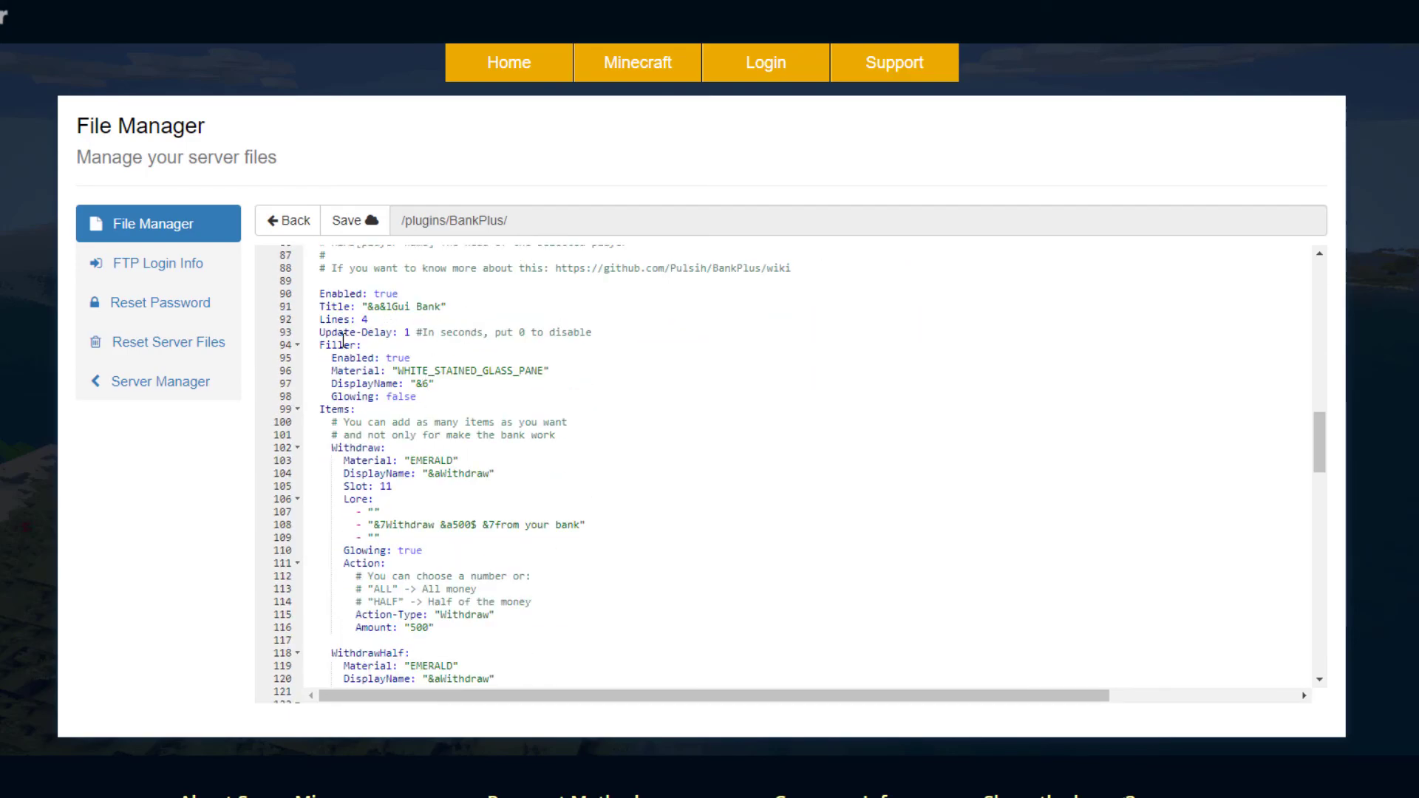
{"action": "scroll", "coordinate": [439, 314], "scroll_direction": "down", "scroll_amount": 1}
{"action": "scroll", "coordinate": [432, 366], "scroll_direction": "up", "scroll_amount": 1}
{"action": "scroll", "coordinate": [435, 391], "scroll_direction": "down", "scroll_amount": 1}
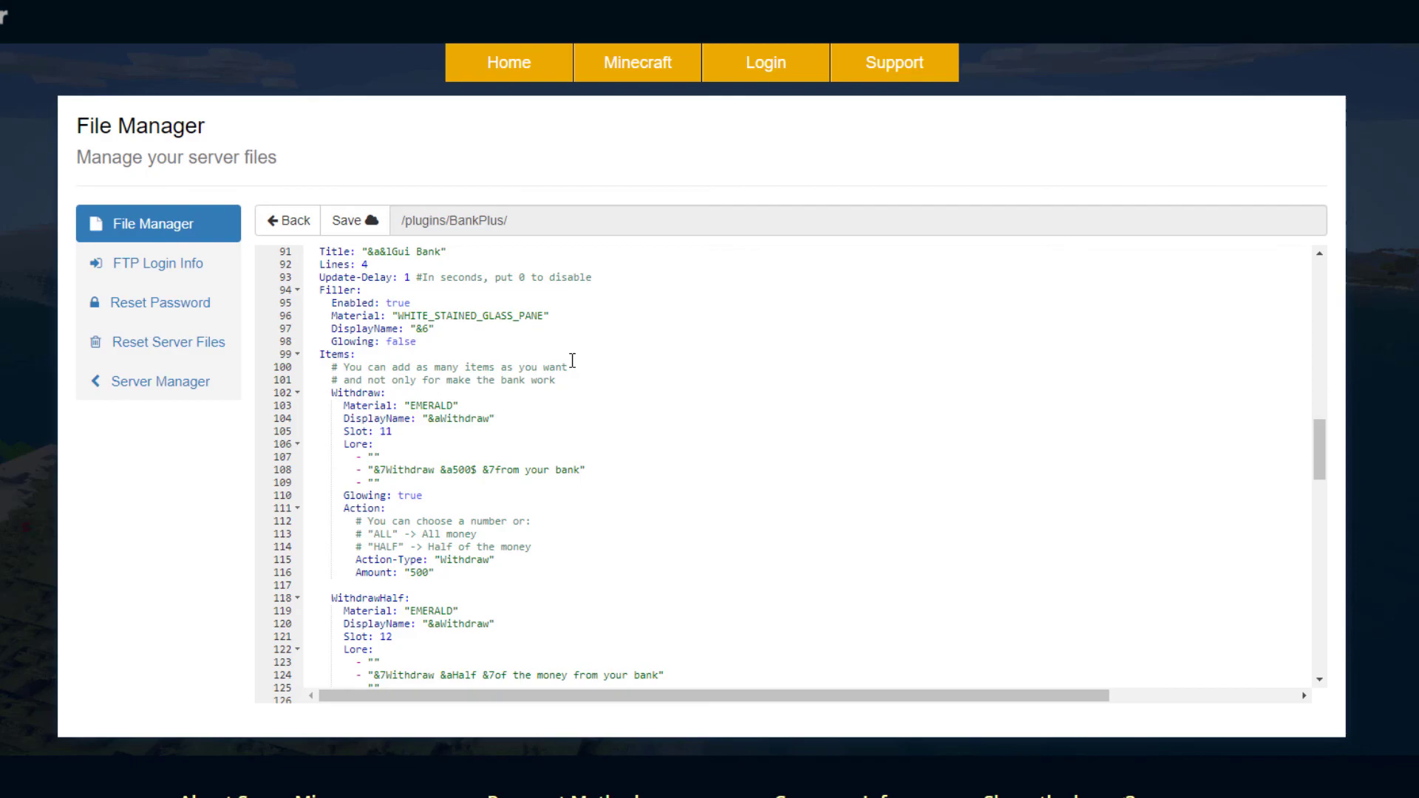
{"action": "scroll", "coordinate": [504, 377], "scroll_direction": "down", "scroll_amount": 1}
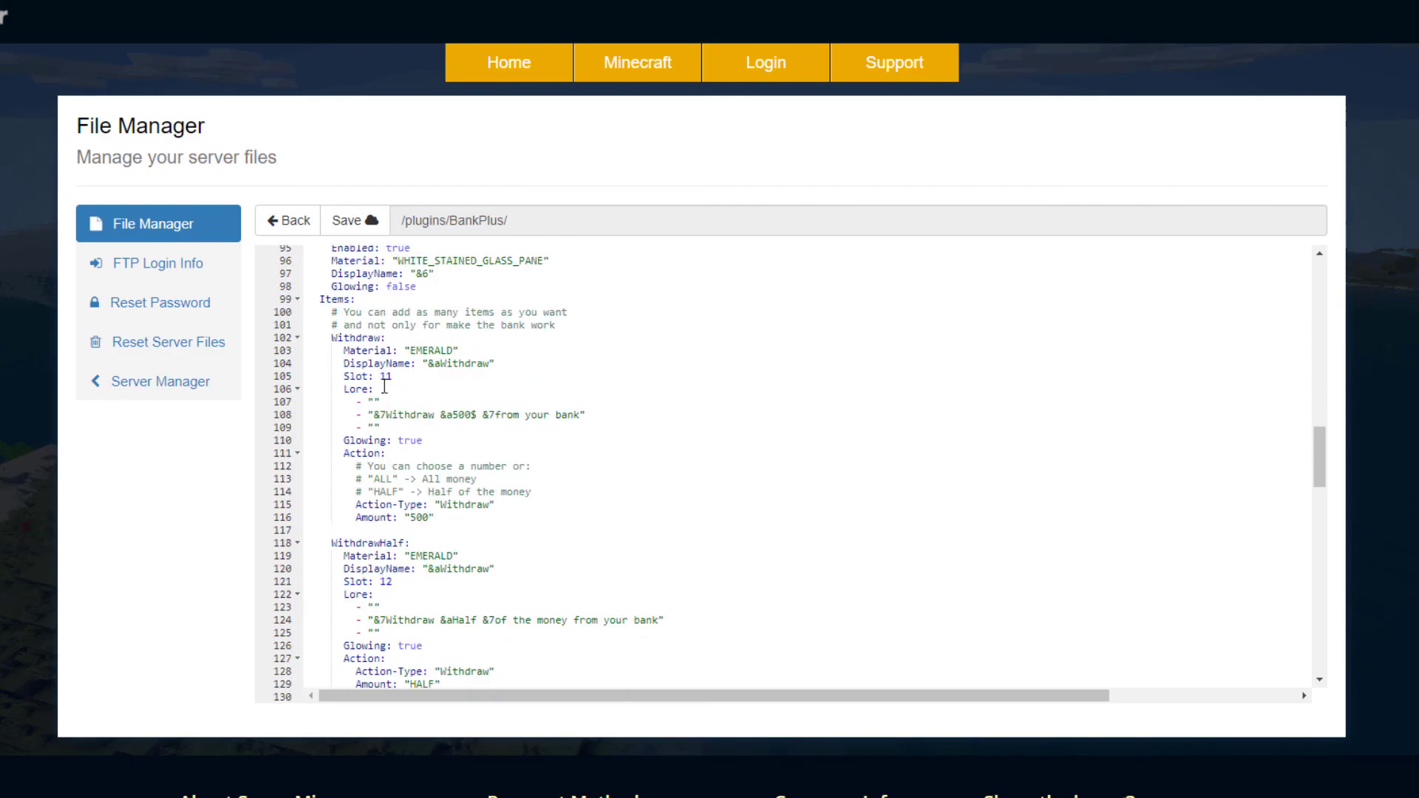
{"action": "scroll", "coordinate": [543, 428], "scroll_direction": "down", "scroll_amount": 8}
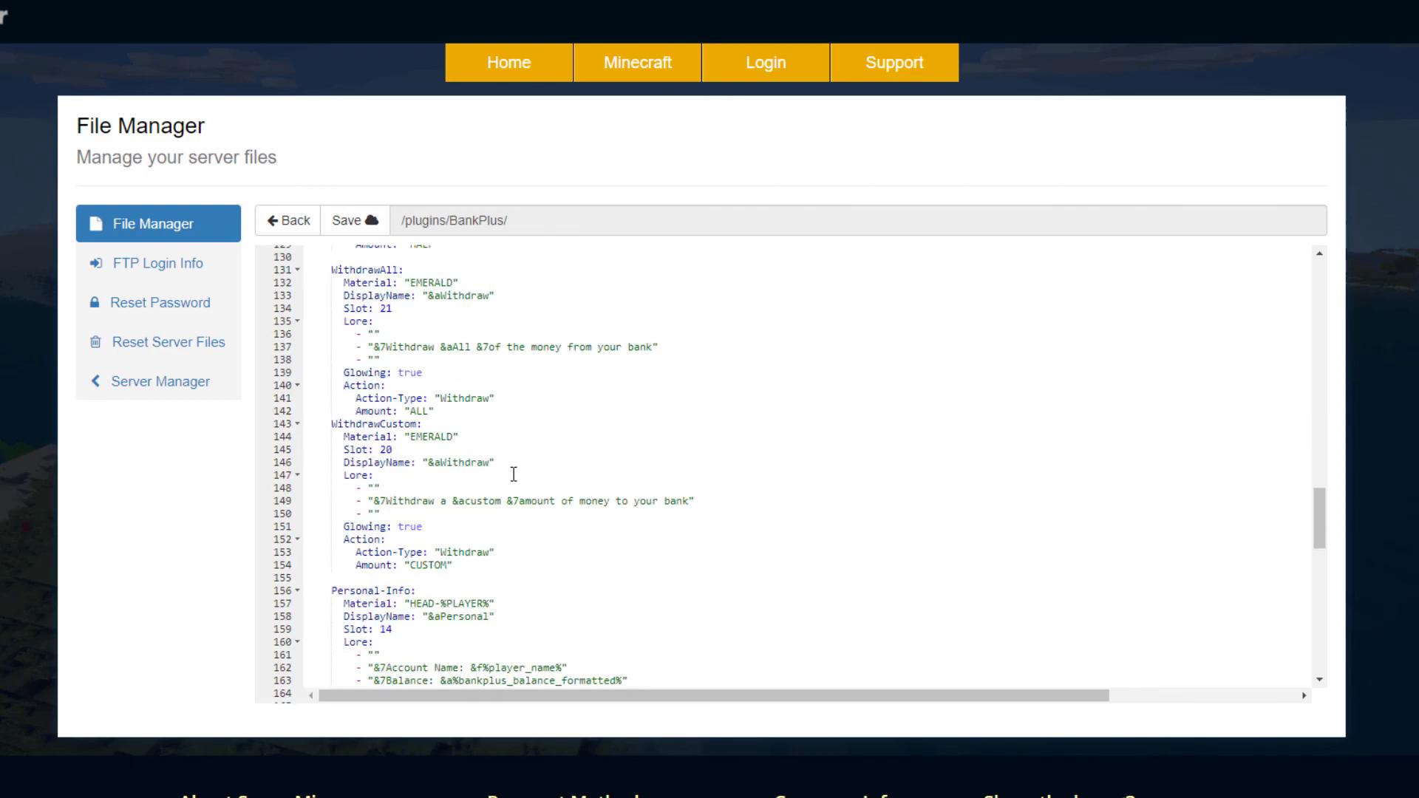
{"action": "scroll", "coordinate": [521, 471], "scroll_direction": "down", "scroll_amount": 15}
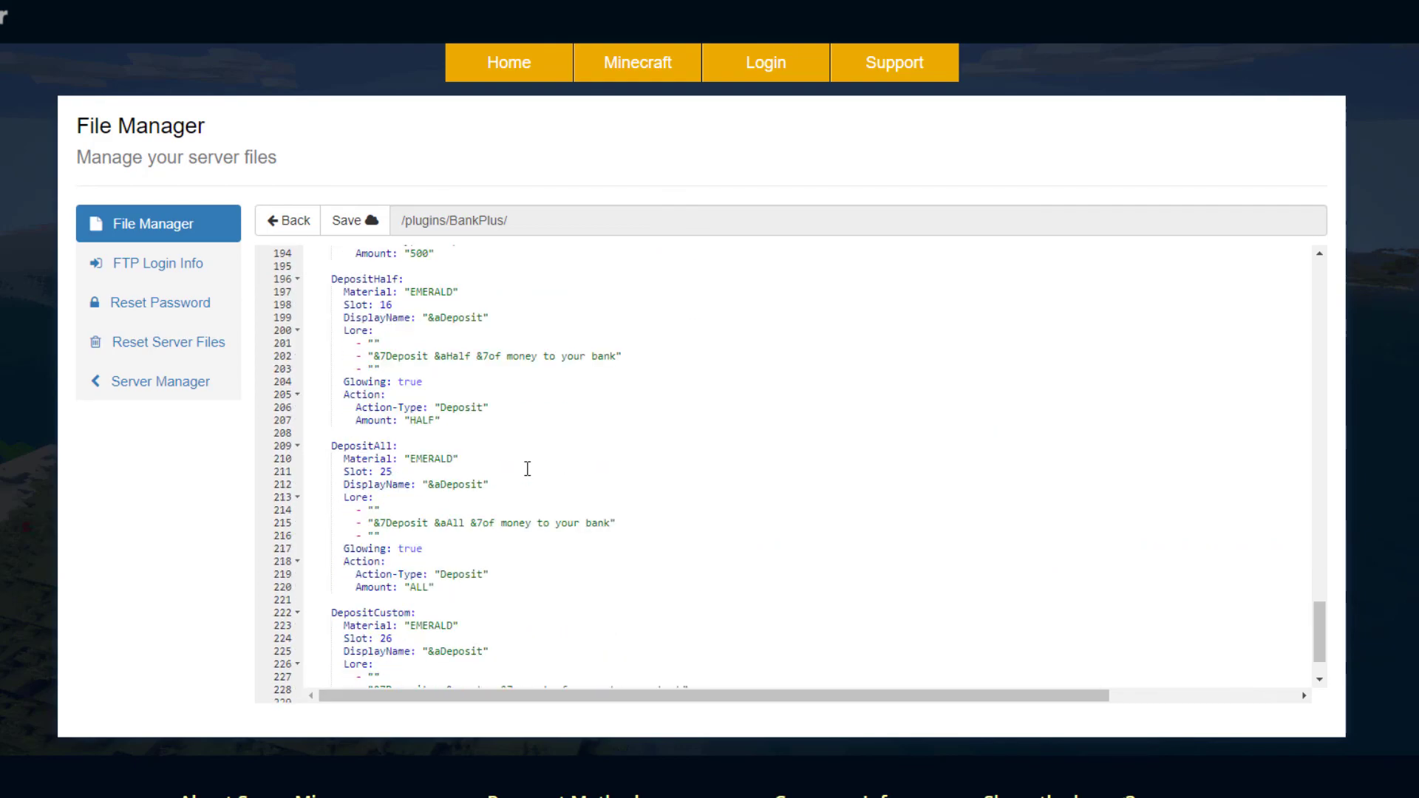
{"action": "scroll", "coordinate": [527, 469], "scroll_direction": "down", "scroll_amount": 2}
{"action": "scroll", "coordinate": [436, 477], "scroll_direction": "down", "scroll_amount": 3}
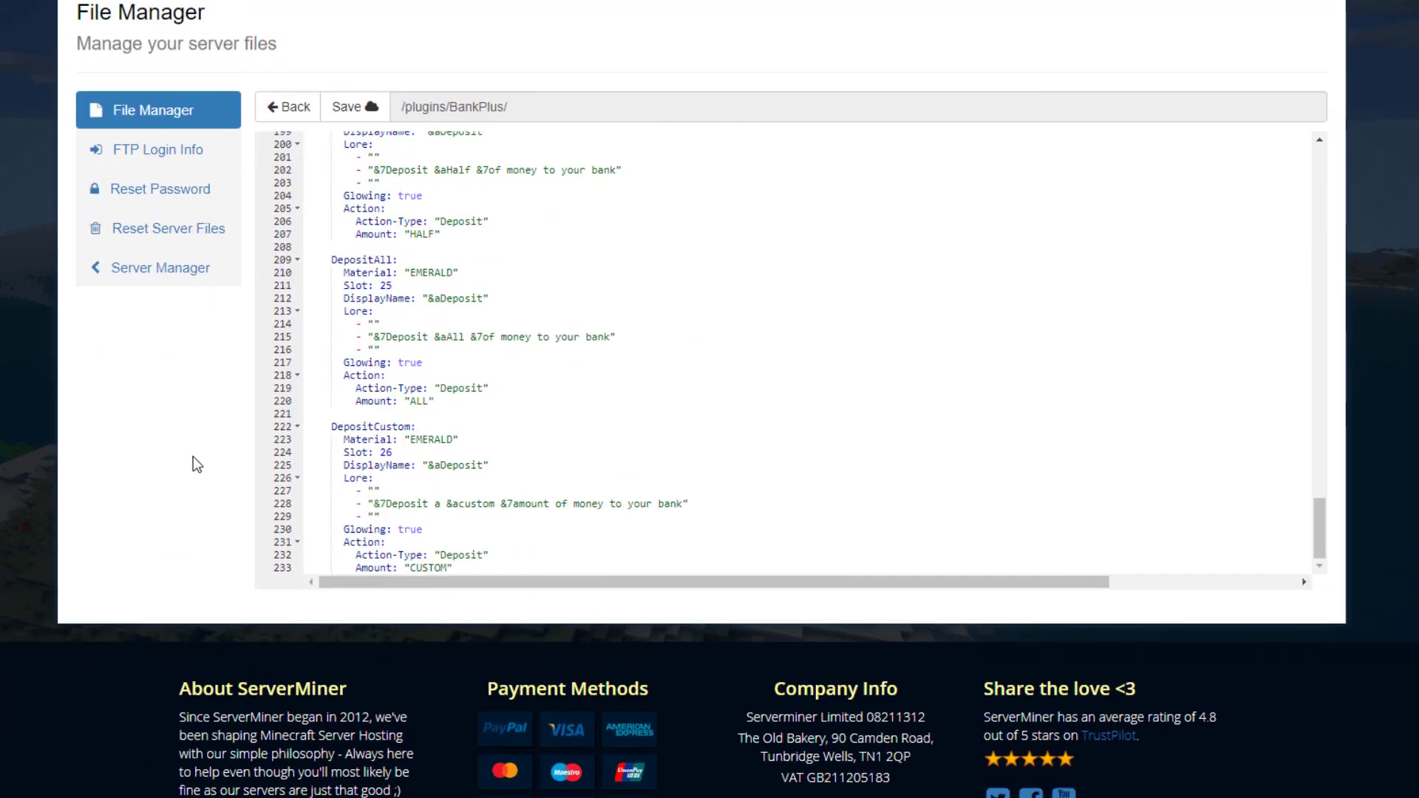
{"action": "scroll", "coordinate": [196, 465], "scroll_direction": "up", "scroll_amount": 3}
{"action": "left_click", "coordinate": [301, 222]}
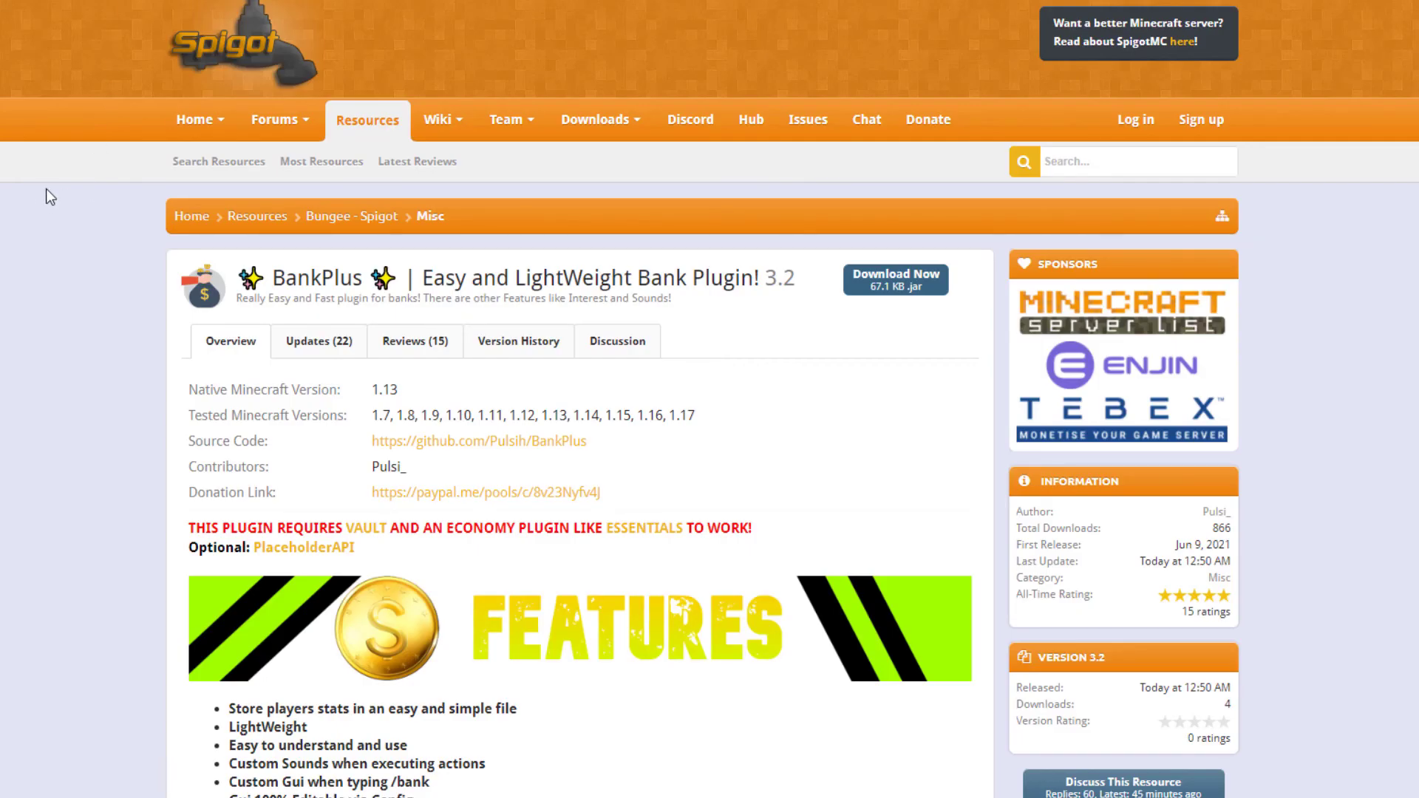
Scroll the BankPlus Spigot page through Features, Commands and Permissions, then back to the top.
{"action": "scroll", "coordinate": [702, 420], "scroll_direction": "down", "scroll_amount": 5}
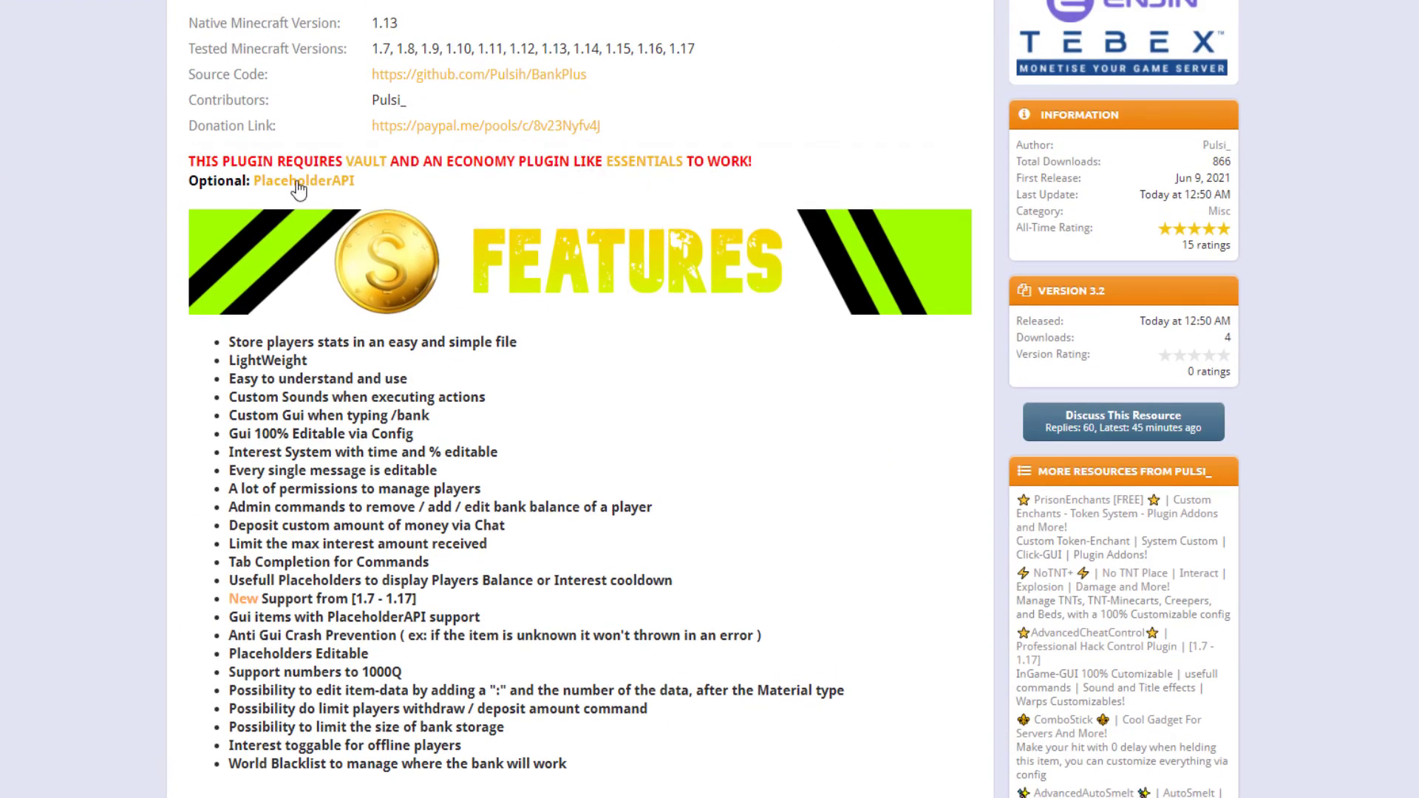
{"action": "scroll", "coordinate": [598, 256], "scroll_direction": "down", "scroll_amount": 14}
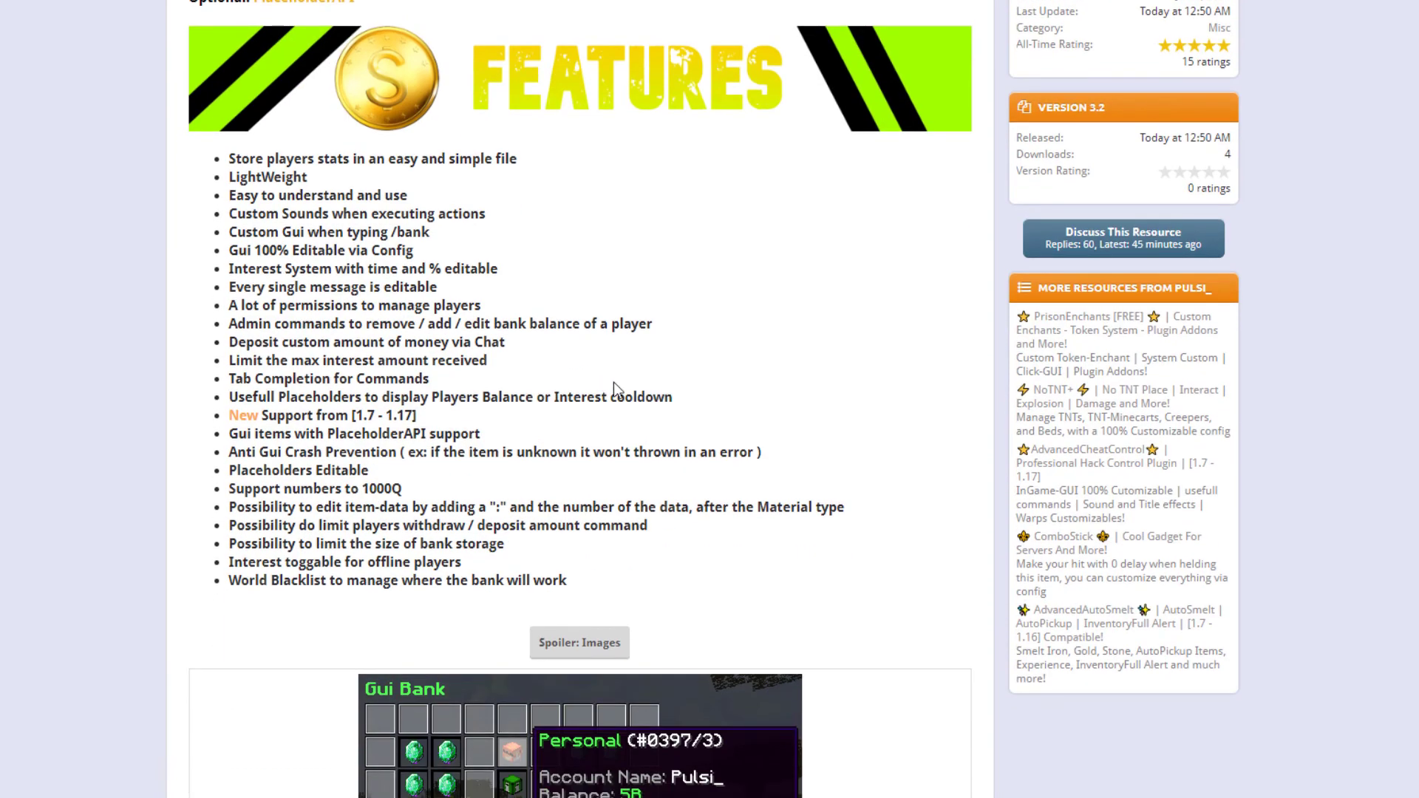
{"action": "scroll", "coordinate": [785, 415], "scroll_direction": "up", "scroll_amount": 5}
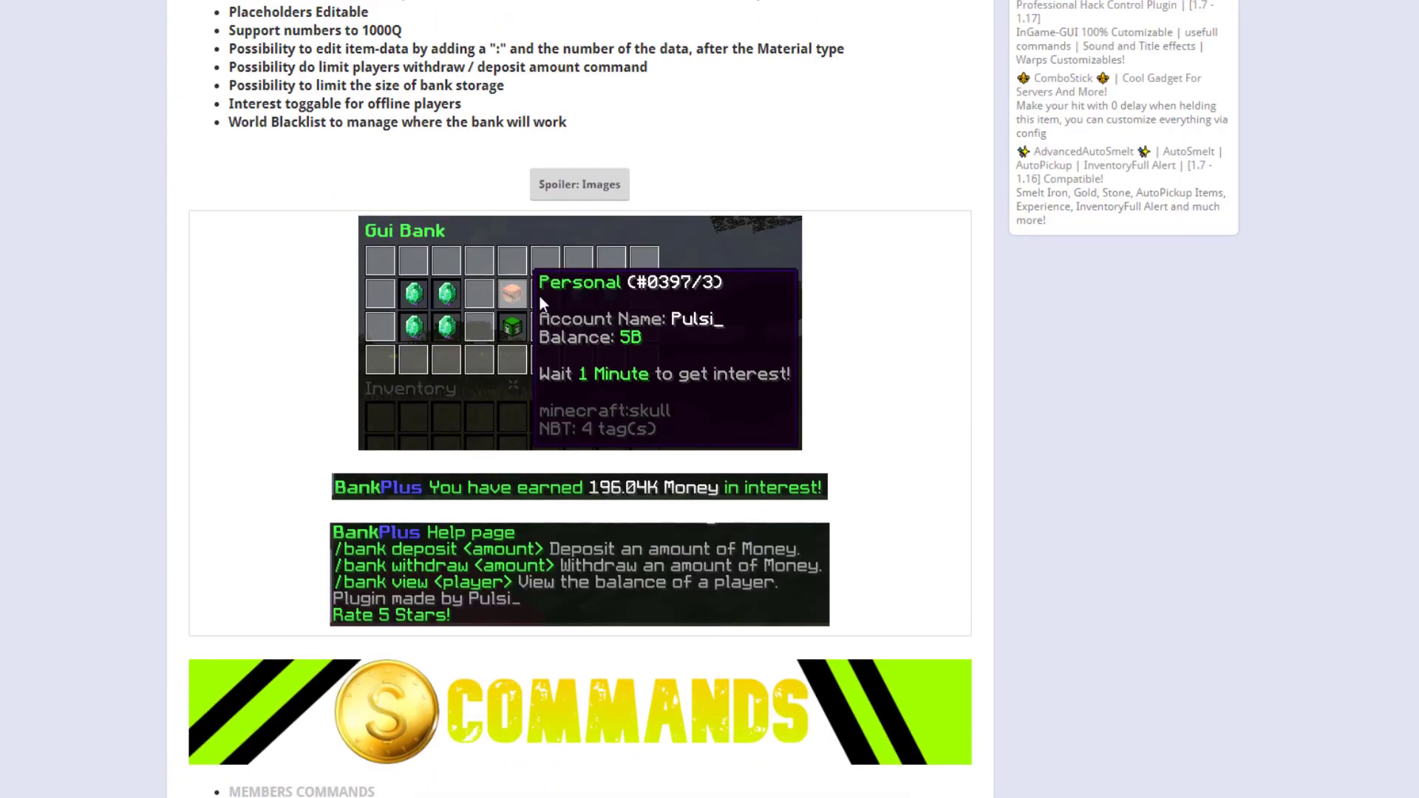
{"action": "scroll", "coordinate": [627, 338], "scroll_direction": "down", "scroll_amount": 11}
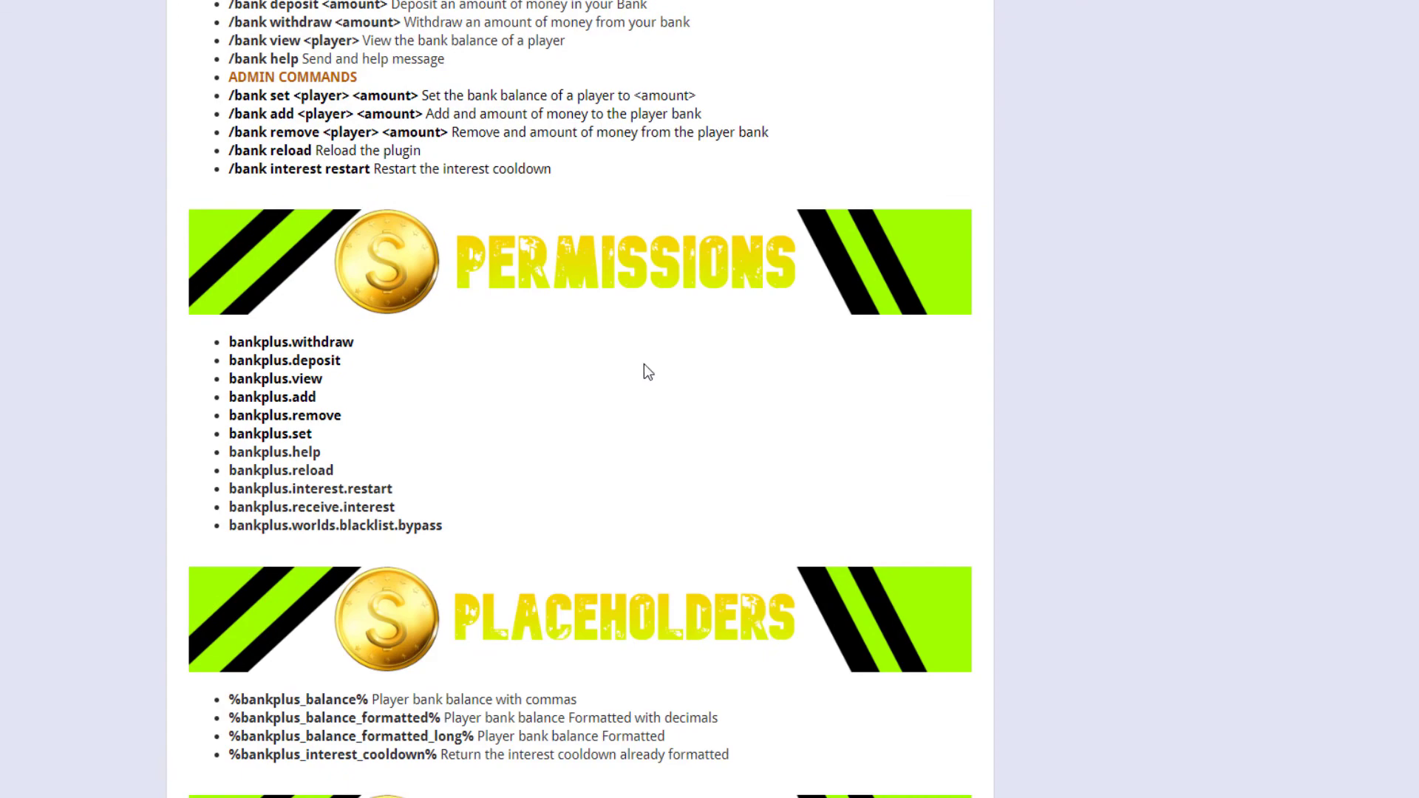
{"action": "scroll", "coordinate": [645, 364], "scroll_direction": "down", "scroll_amount": 14}
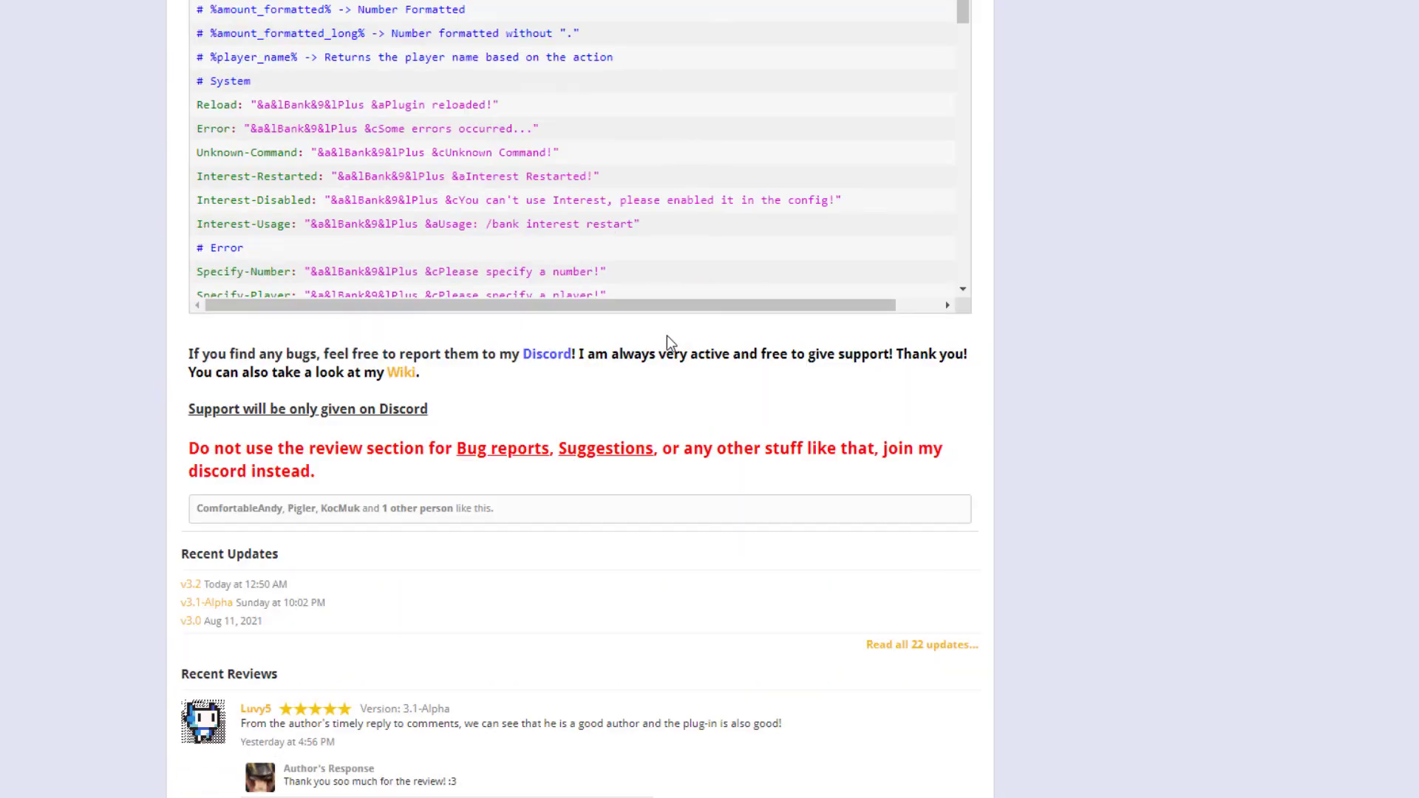
{"action": "scroll", "coordinate": [1166, 469], "scroll_direction": "up", "scroll_amount": 20}
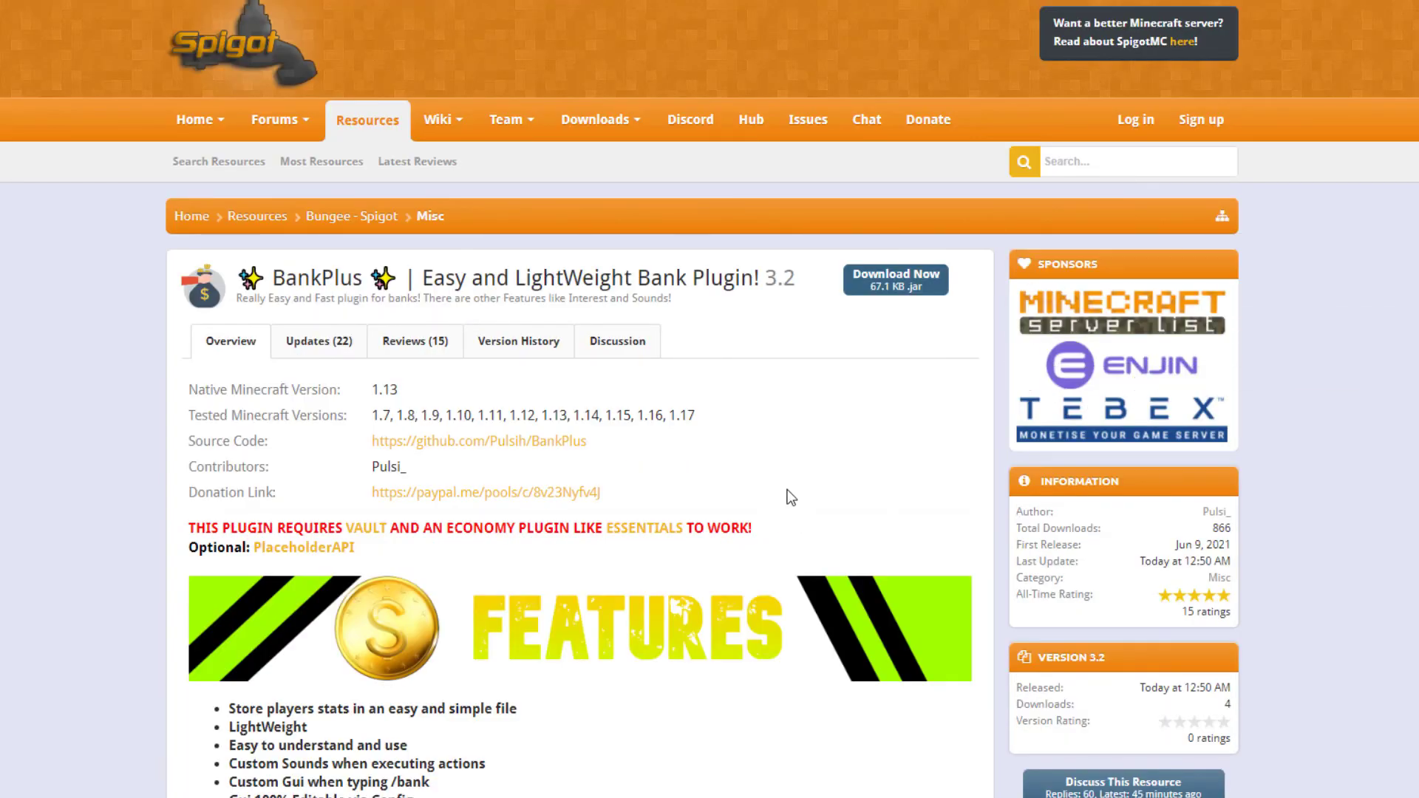